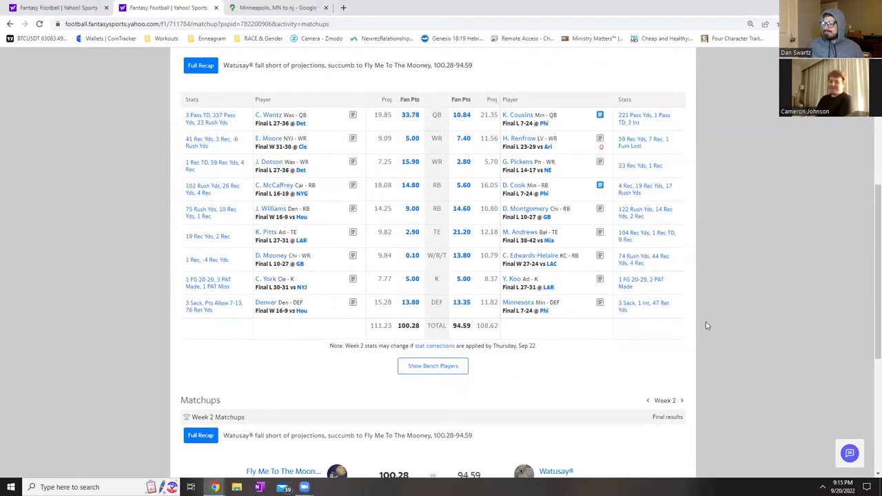
# Show the bench players in the Week 2 matchup and compare both teams' starter and bench points.
pyautogui.click(463, 366)
pyautogui.scroll(-1, 551, 337)
pyautogui.scroll(-1, 585, 329)
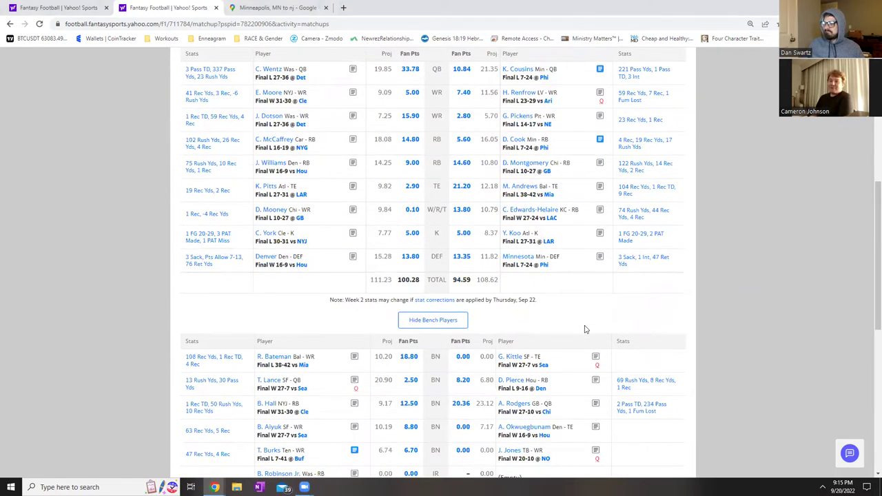
pyautogui.scroll(2, 610, 349)
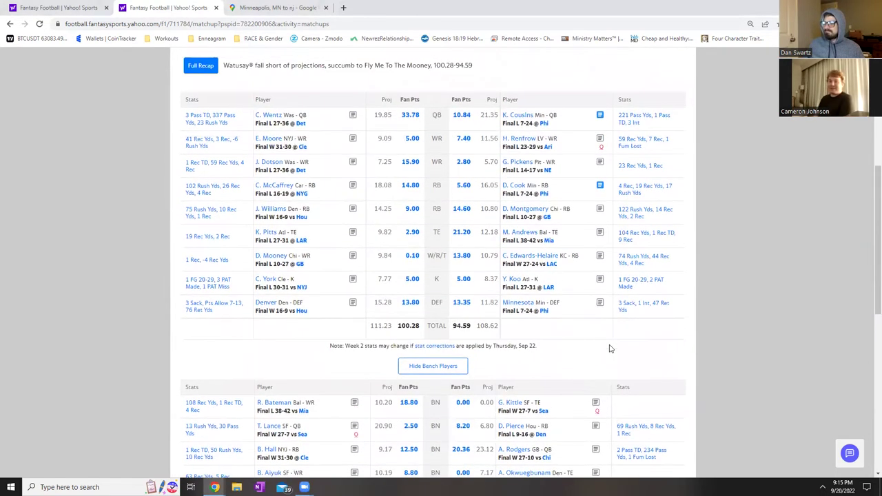
pyautogui.scroll(1, 646, 353)
pyautogui.scroll(-2, 679, 357)
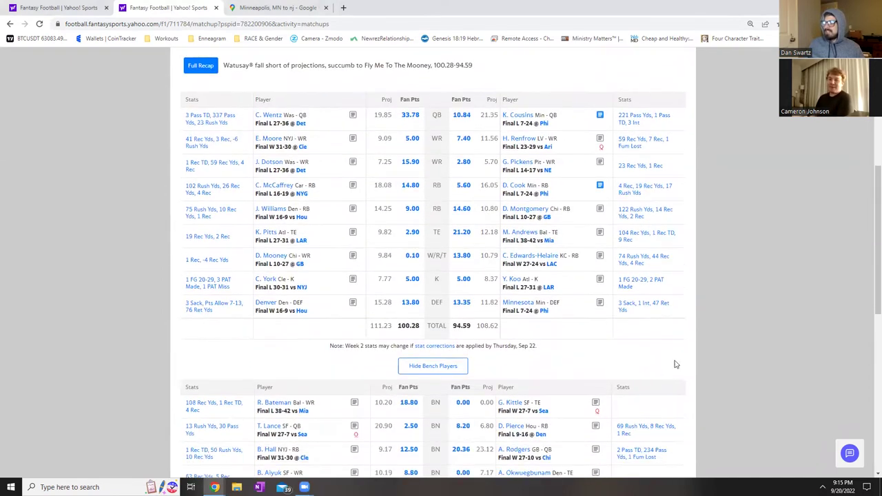
pyautogui.scroll(-1, 552, 410)
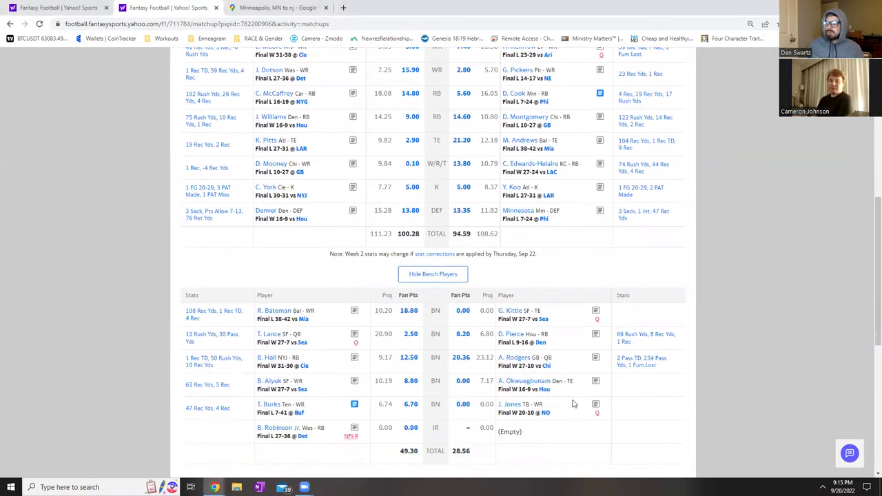
pyautogui.scroll(2, 572, 400)
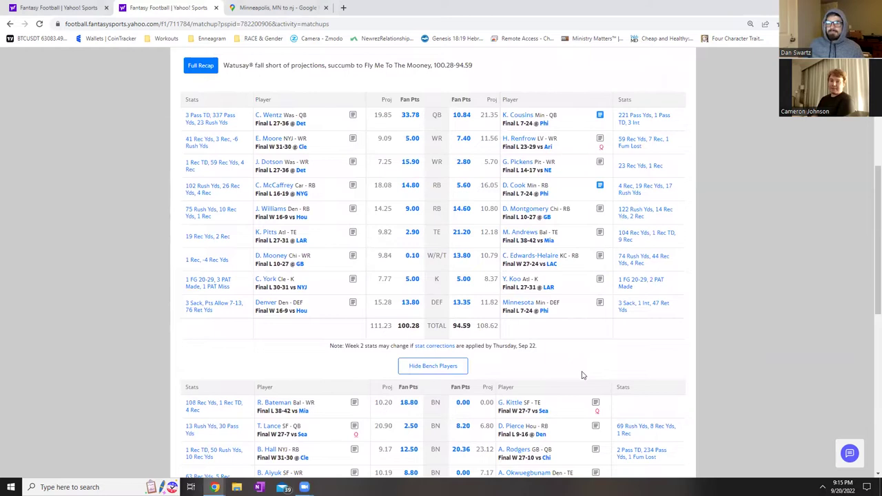
pyautogui.scroll(2, 582, 375)
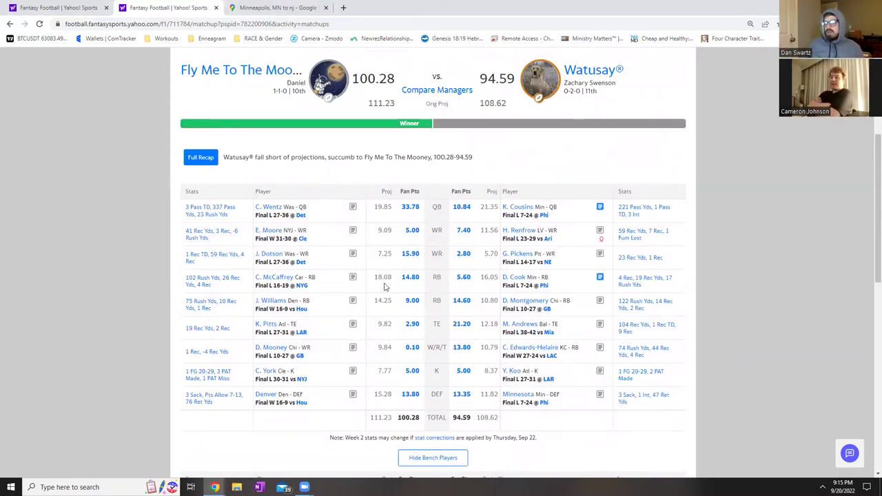
# Open the roster page of Fly Me To The Mooney and review the Week 3 lineup through the kicker and defense.
pyautogui.scroll(2, 386, 287)
pyautogui.scroll(1, 348, 161)
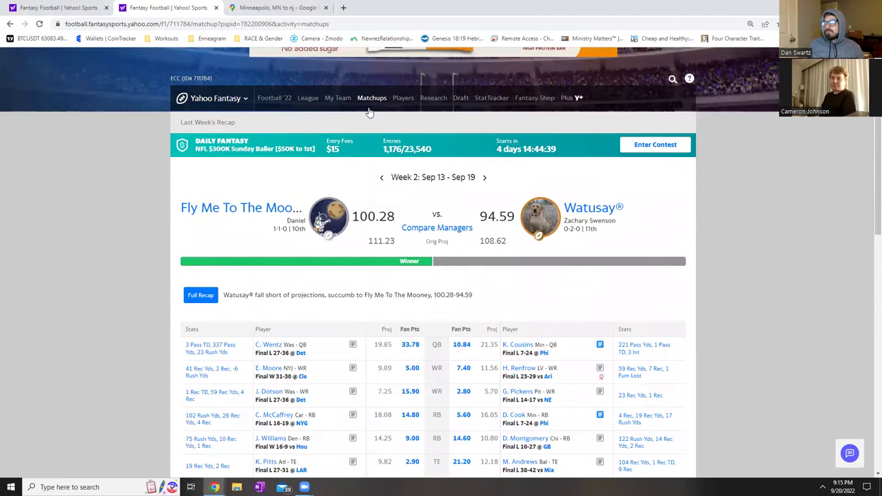
pyautogui.moveTo(336, 100)
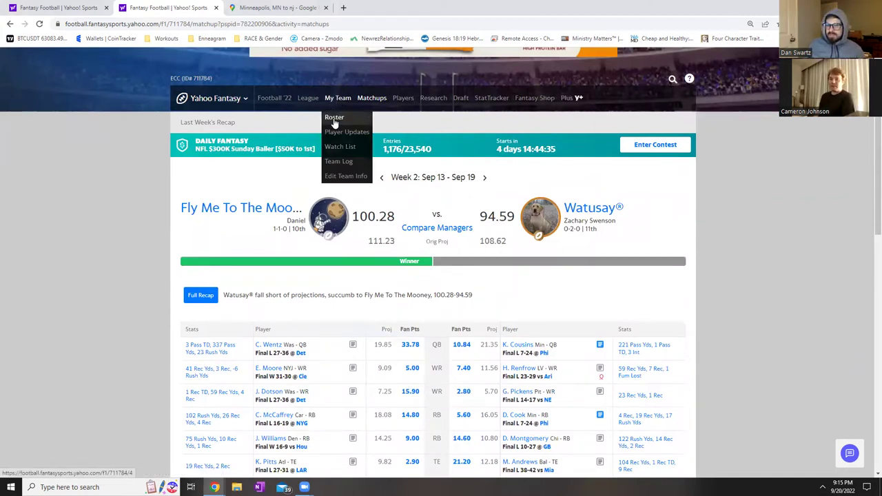
pyautogui.click(333, 119)
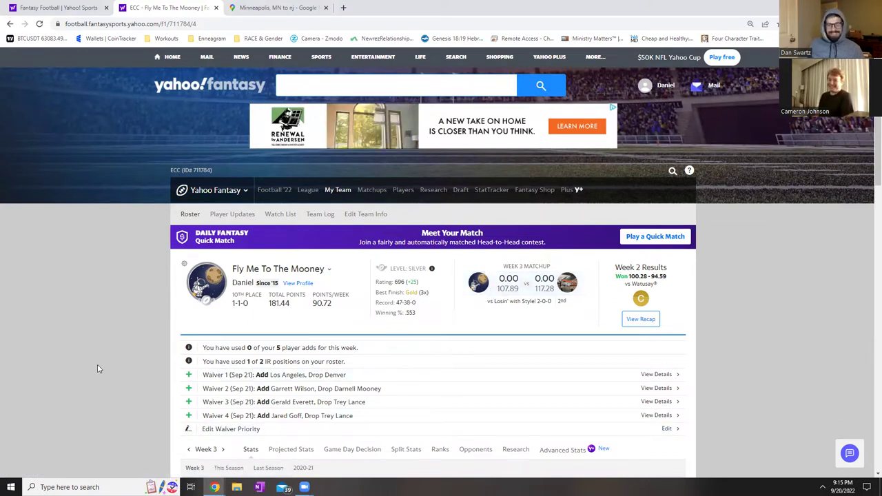
pyautogui.scroll(-3, 224, 387)
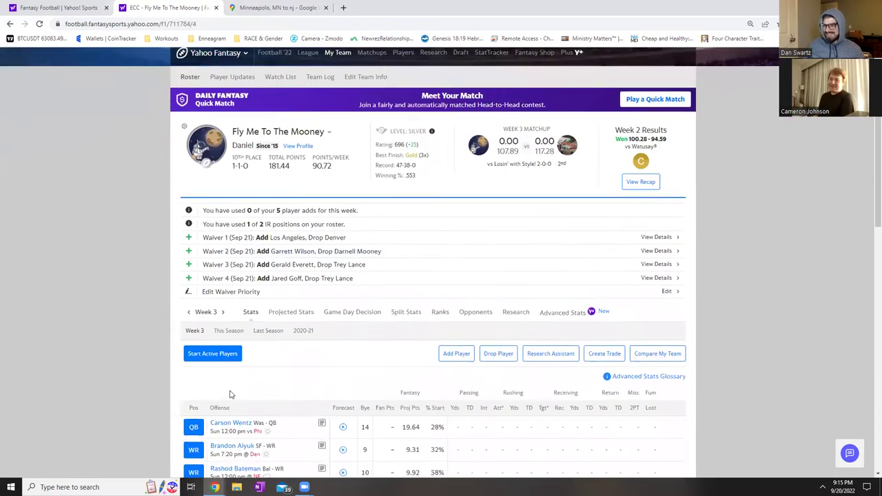
pyautogui.scroll(-3, 230, 399)
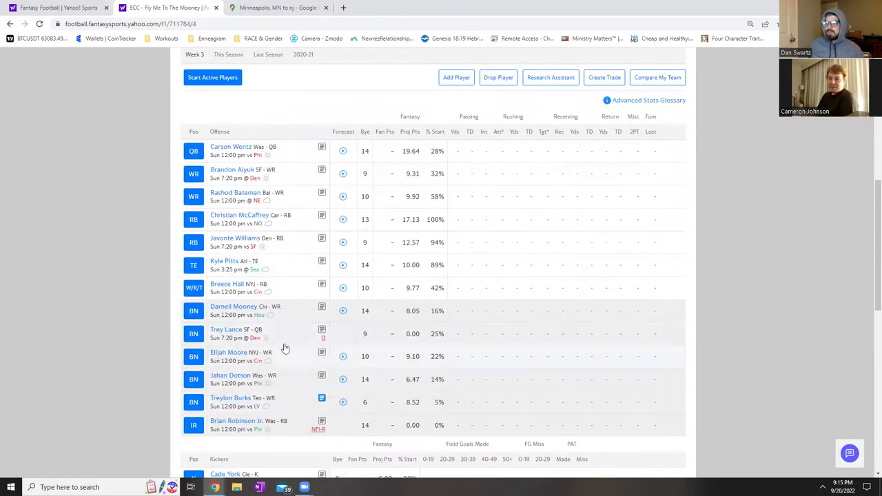
pyautogui.moveTo(269, 337)
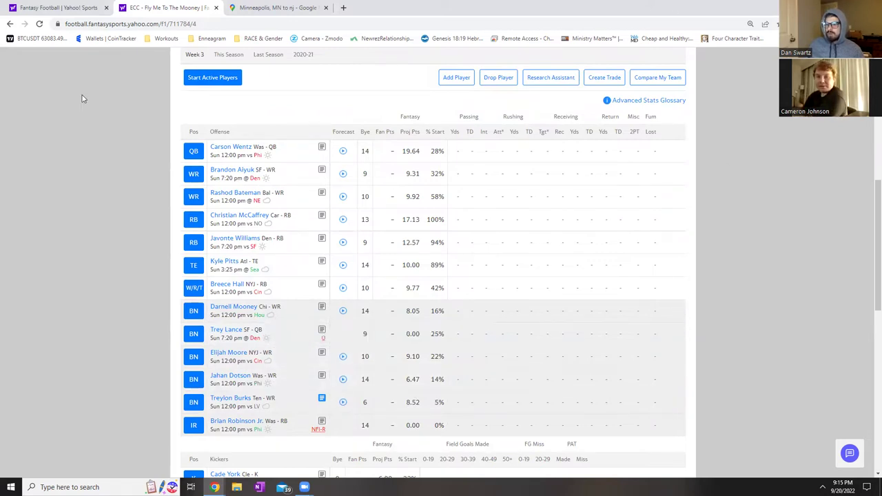
pyautogui.scroll(-2, 295, 321)
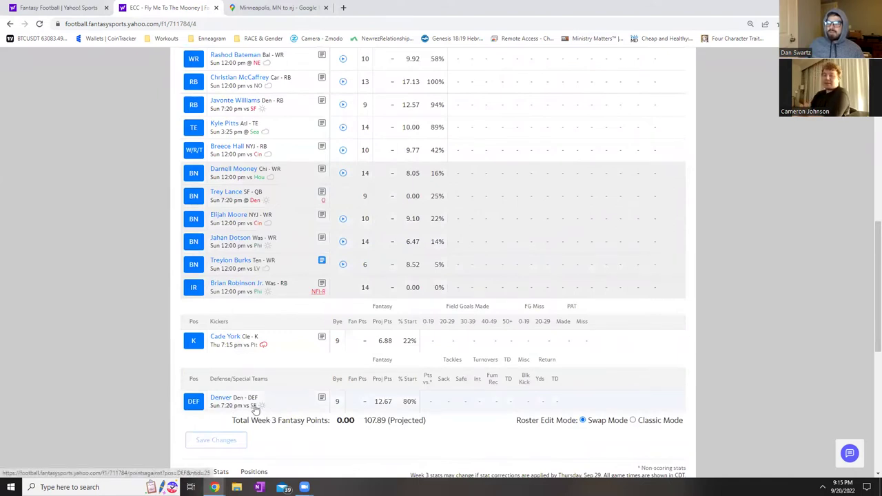
pyautogui.moveTo(254, 408)
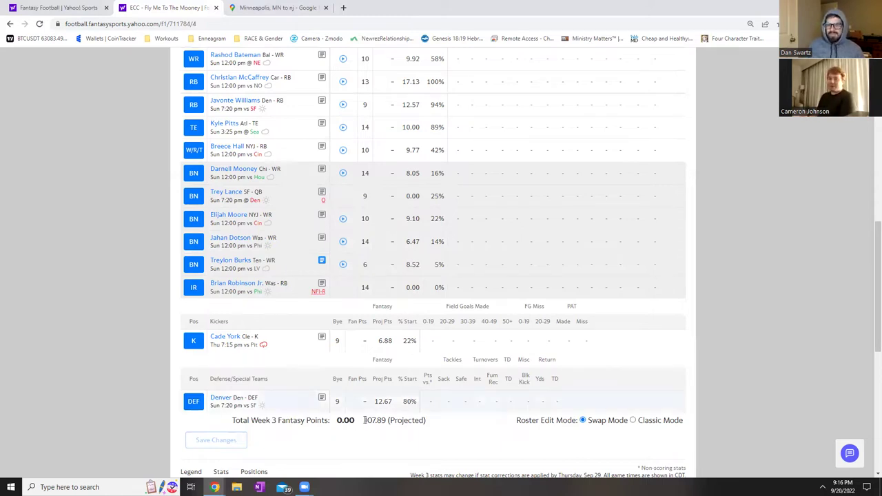
# Review the Denver defense's weekly fantasy points and schedule in its player card, and close the card.
pyautogui.scroll(3, 331, 429)
pyautogui.scroll(1, 331, 429)
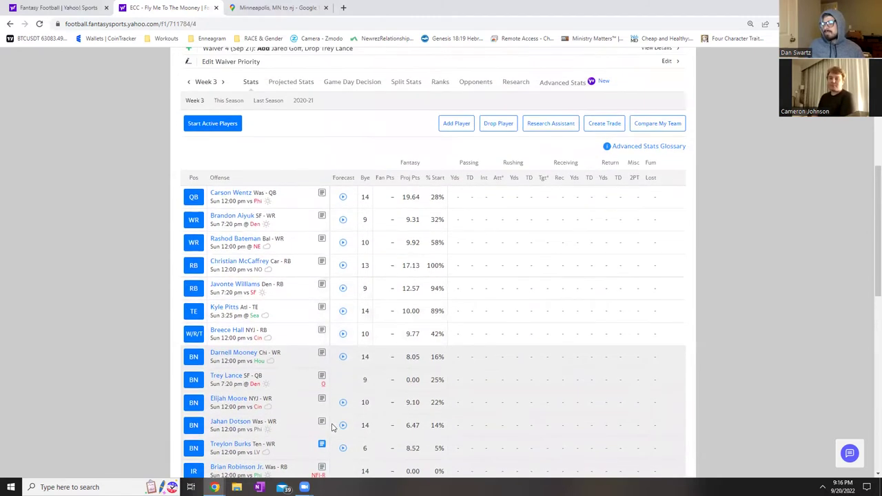
pyautogui.scroll(-1, 331, 428)
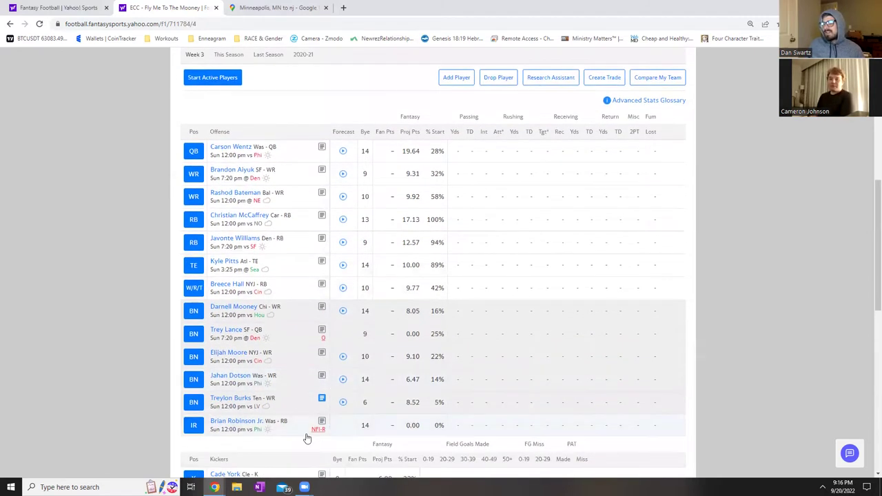
pyautogui.scroll(-4, 420, 390)
pyautogui.moveTo(263, 360)
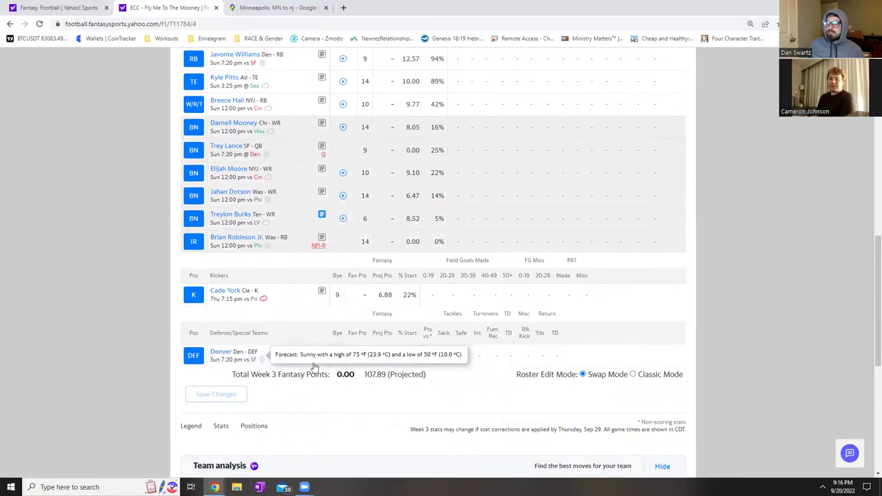
pyautogui.click(322, 353)
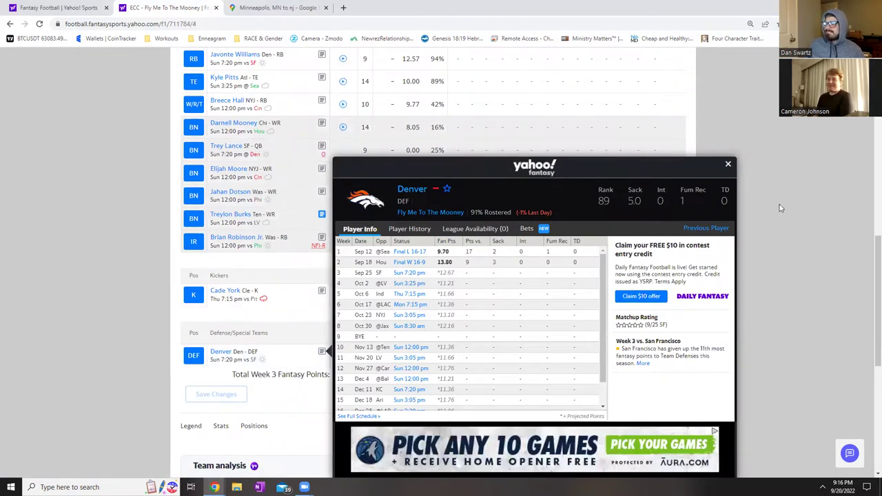
pyautogui.click(727, 164)
# Review the rostered offense and check Carson Wentz's weekly passing stats in his player card, closing it when done.
pyautogui.scroll(1, 361, 227)
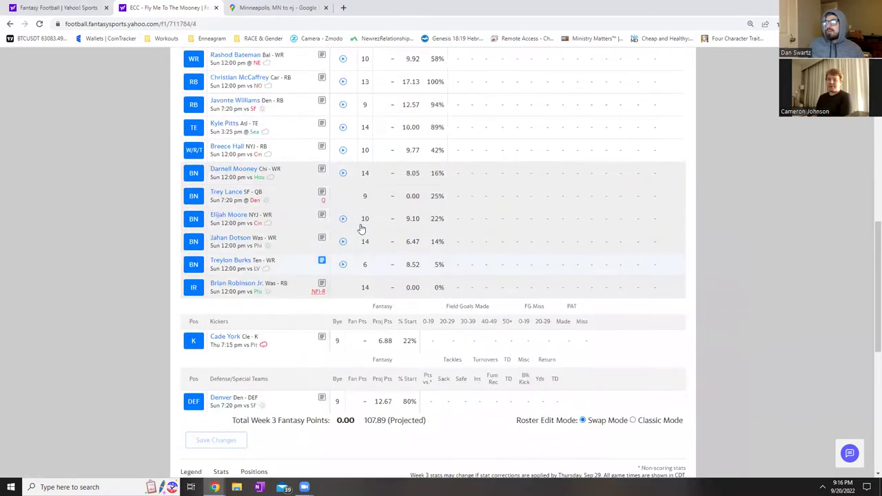
pyautogui.scroll(1, 310, 344)
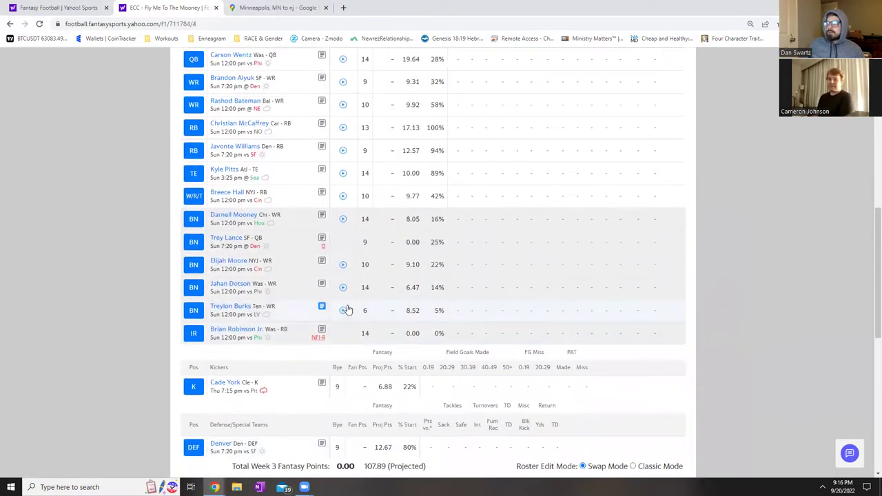
pyautogui.scroll(1, 262, 385)
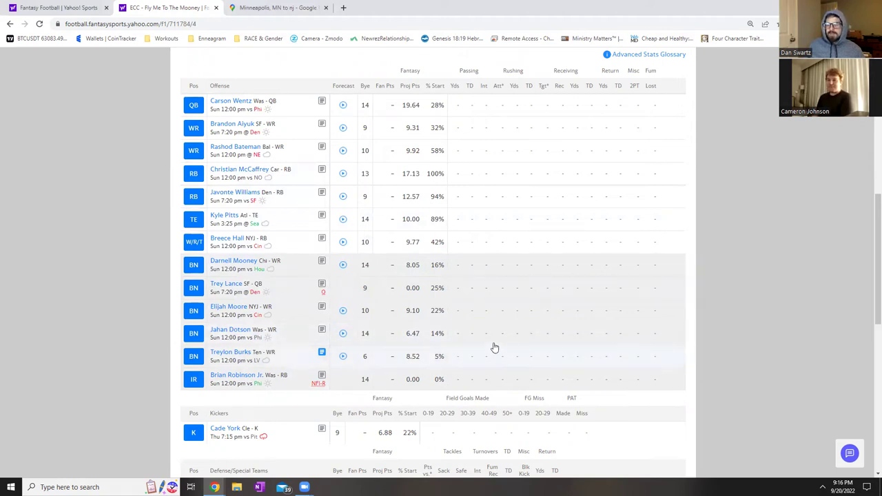
pyautogui.scroll(3, 494, 347)
pyautogui.scroll(-2, 379, 281)
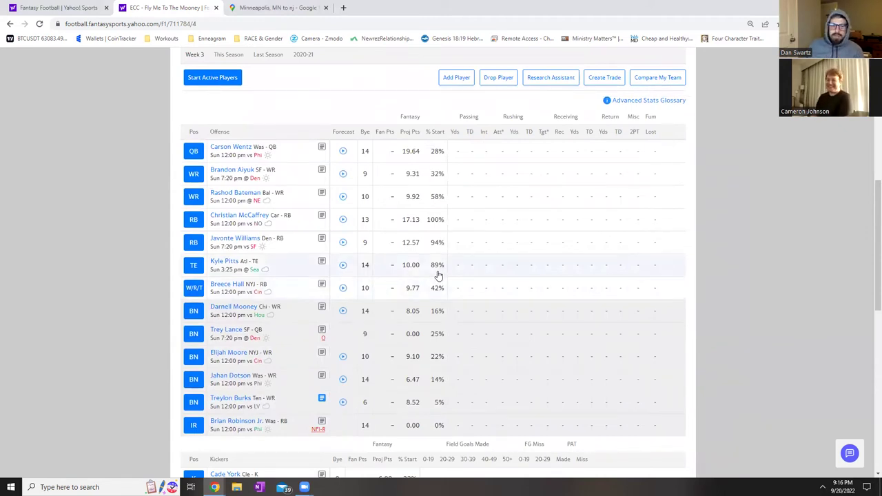
pyautogui.scroll(3, 451, 310)
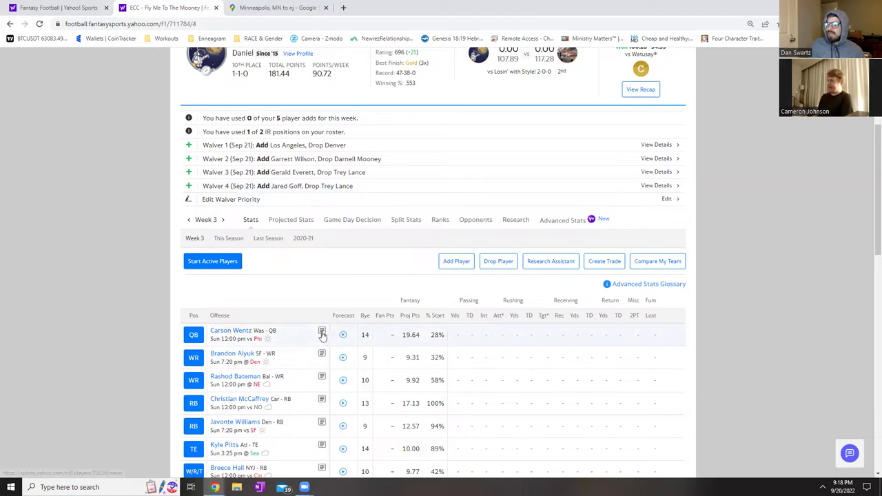
pyautogui.click(321, 334)
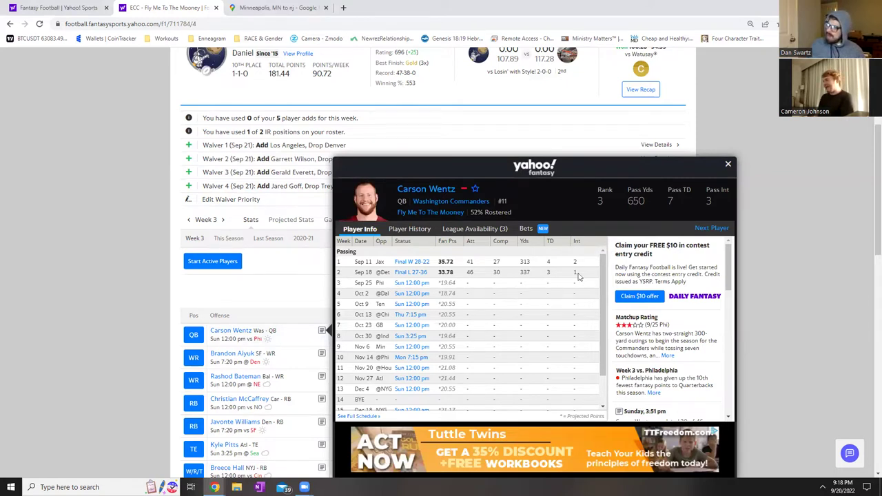
pyautogui.click(728, 166)
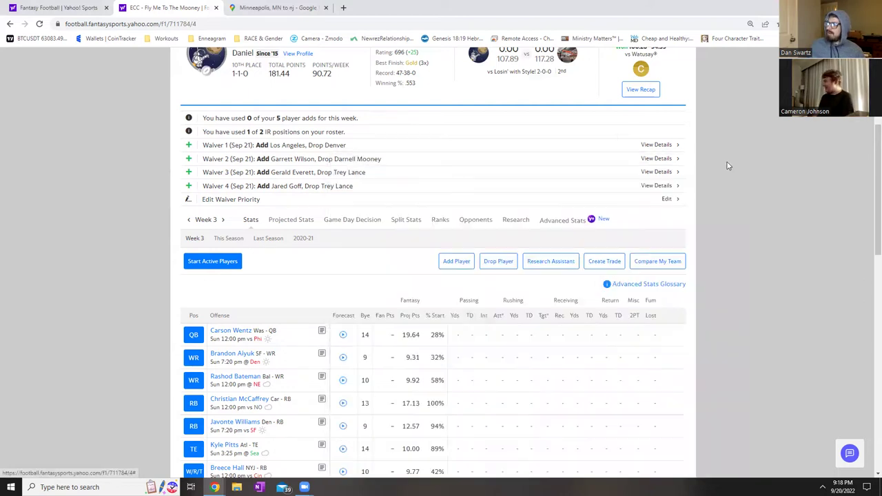
# Open the league's list of available players and check Jared Goff's weekly passing stats in his player card.
pyautogui.scroll(2, 455, 173)
pyautogui.moveTo(408, 101)
pyautogui.click(407, 117)
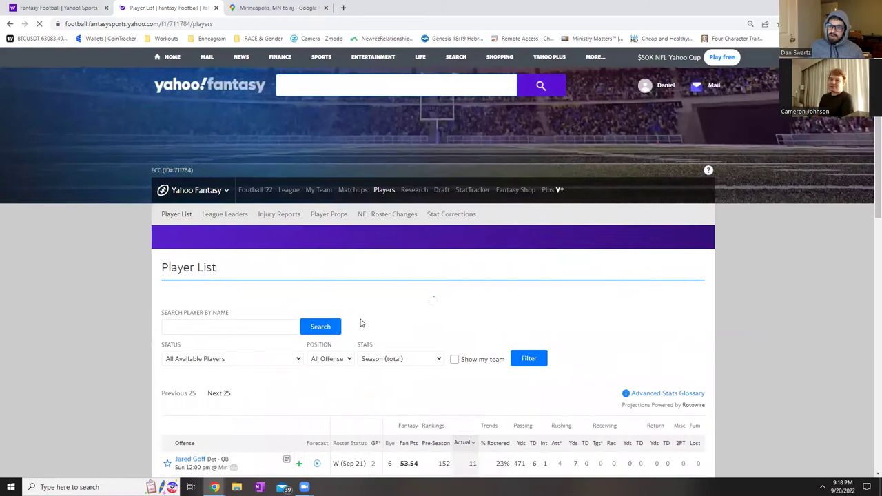
pyautogui.scroll(-2, 448, 362)
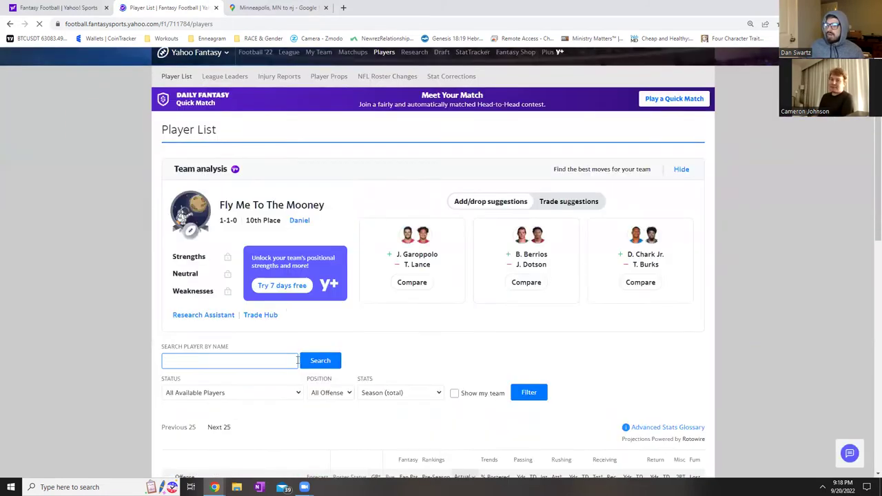
pyautogui.scroll(-2, 289, 345)
pyautogui.click(286, 356)
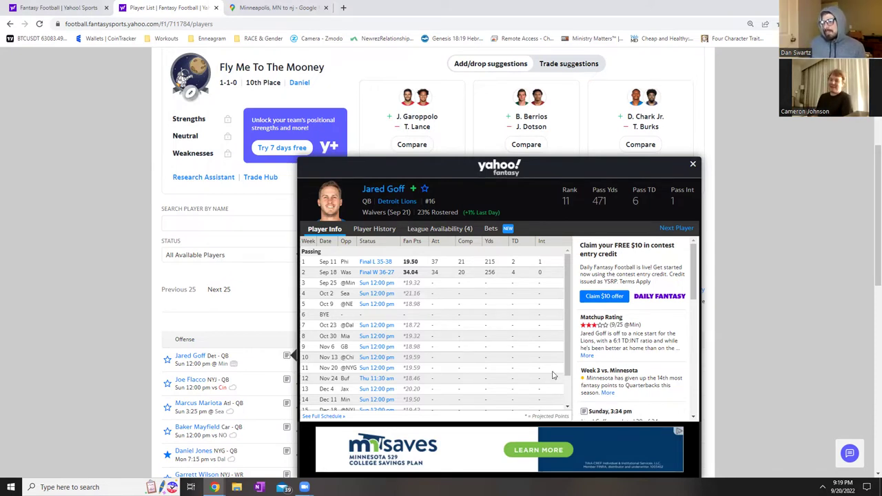
pyautogui.click(694, 165)
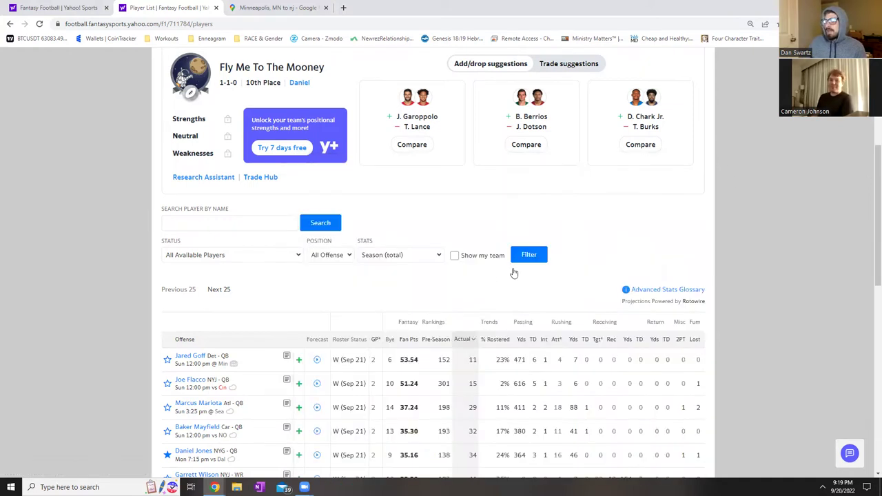
# Filter the available players to the TE position.
pyautogui.scroll(-2, 391, 413)
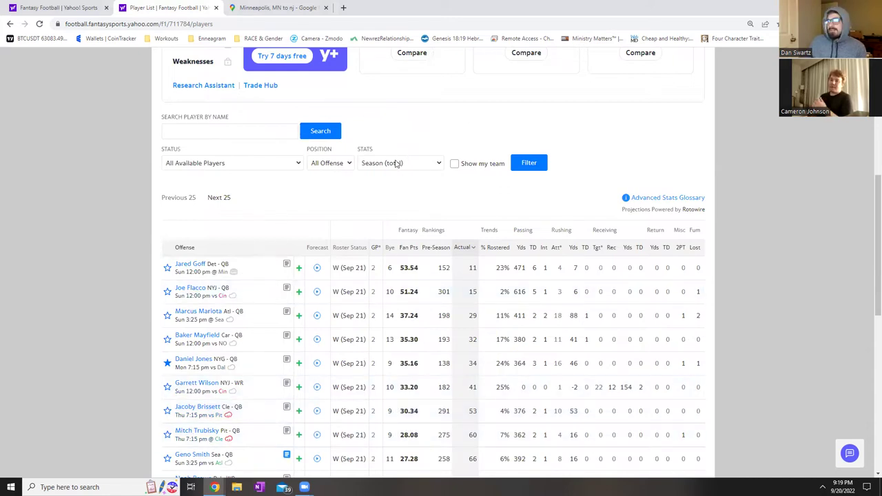
pyautogui.click(337, 166)
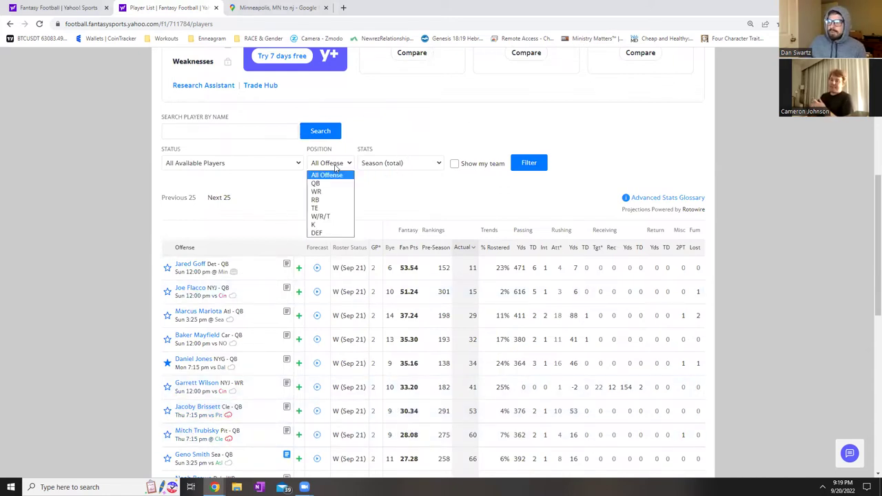
pyautogui.click(325, 208)
pyautogui.click(530, 164)
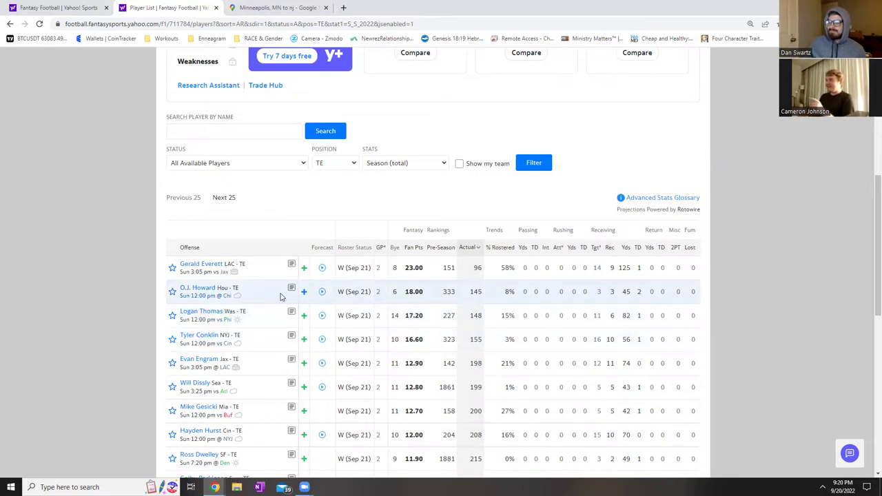
# Open Gerald Everett's player card from the tight end list and examine his weekly targets.
pyautogui.scroll(-1, 280, 296)
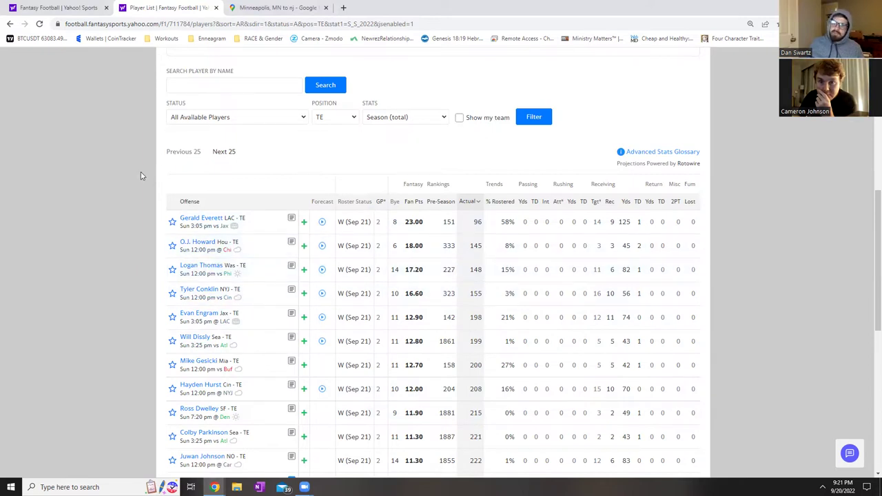
pyautogui.click(291, 219)
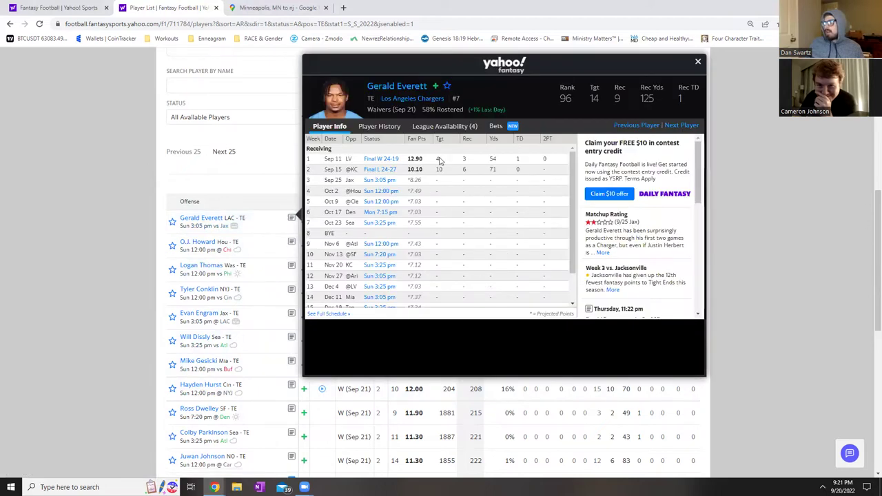
pyautogui.doubleClick(439, 168)
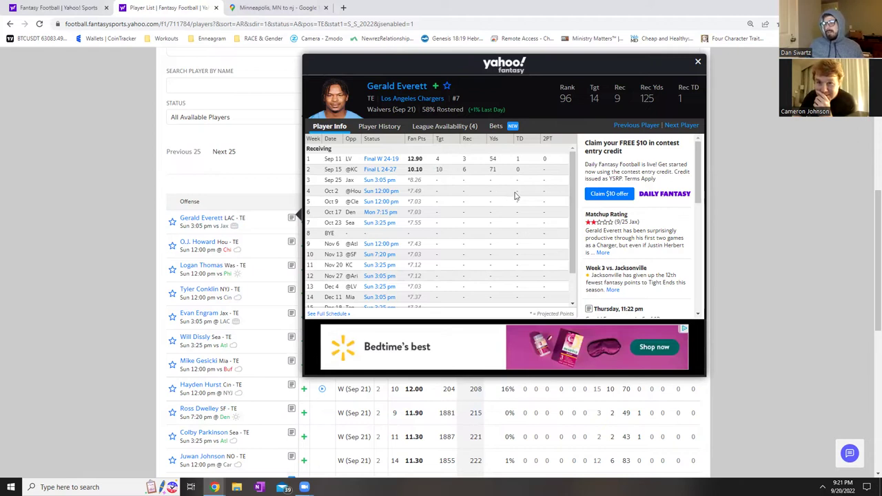
# Close Gerald Everett's player card and open the team's roster page to review the Week 3 lineup and pending waiver claims.
pyautogui.click(451, 153)
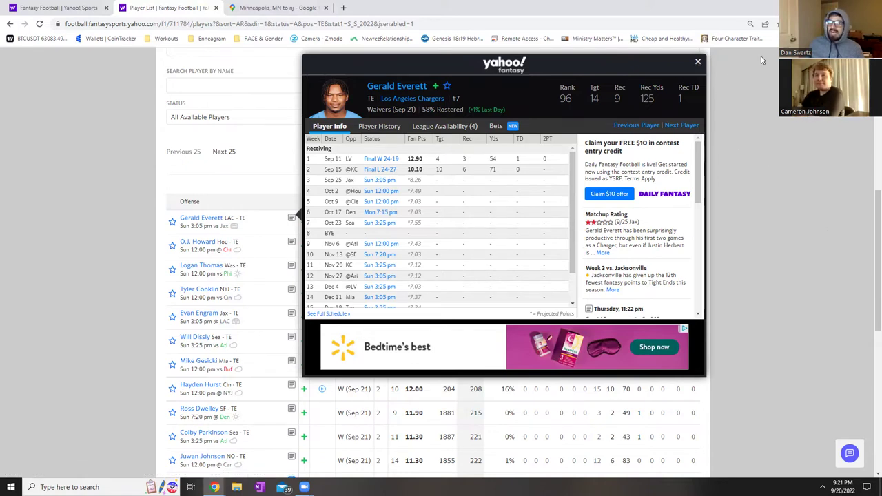
pyautogui.click(697, 62)
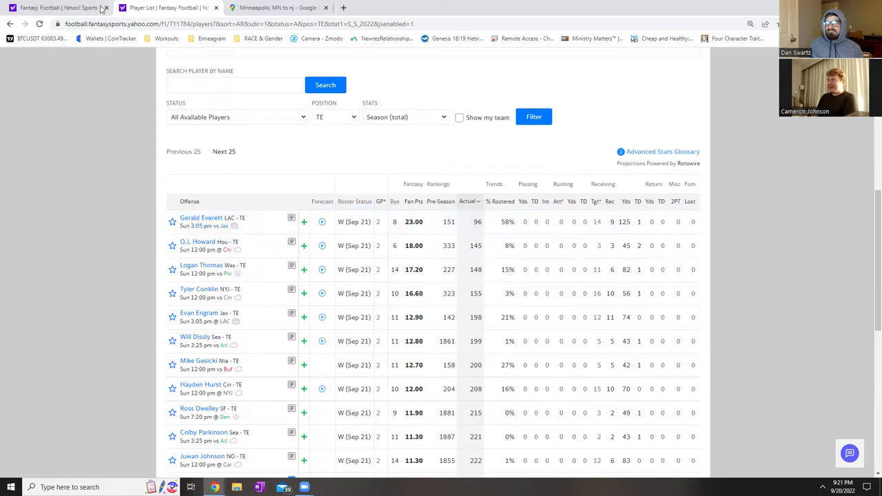
pyautogui.click(62, 7)
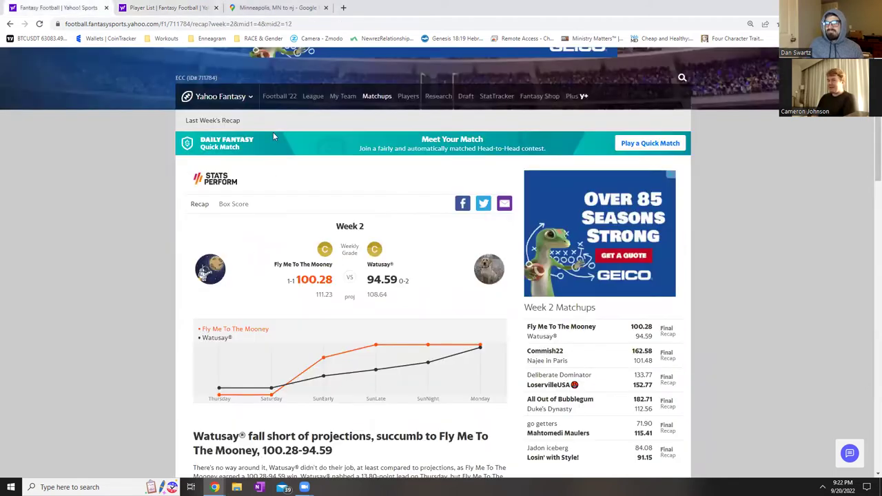
pyautogui.click(169, 7)
pyautogui.scroll(4, 207, 137)
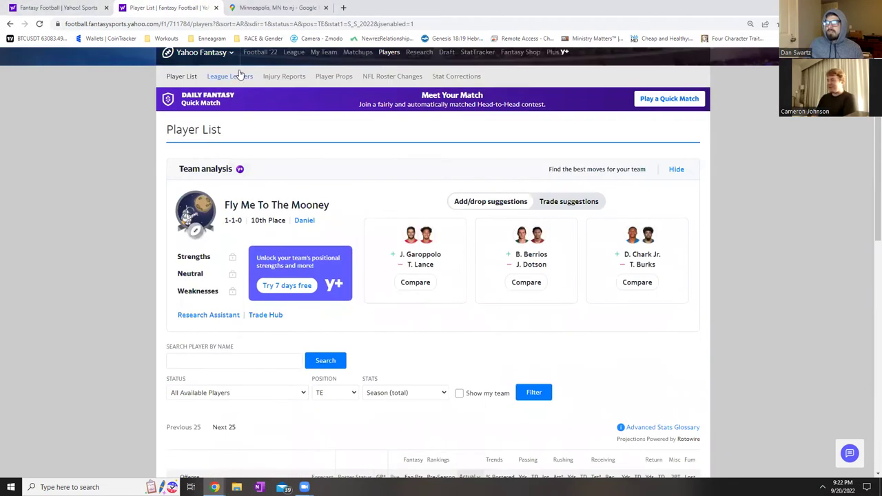
pyautogui.click(320, 71)
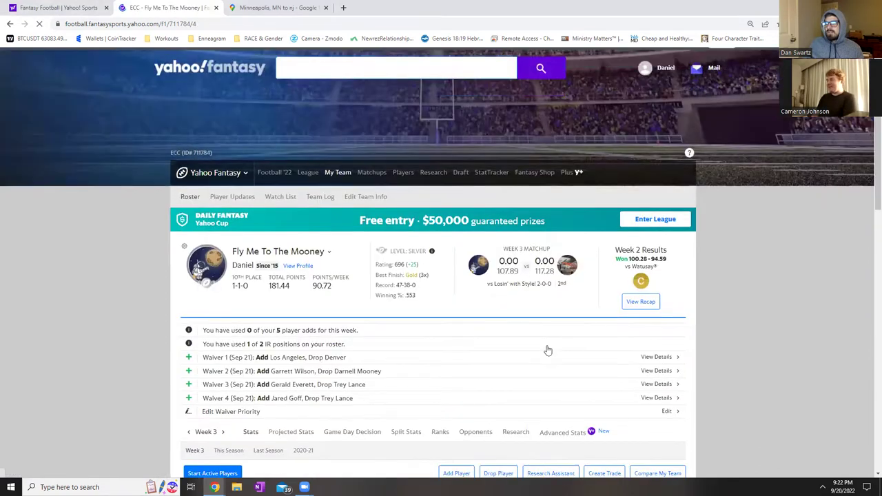
pyautogui.scroll(-4, 548, 351)
pyautogui.scroll(-1, 425, 341)
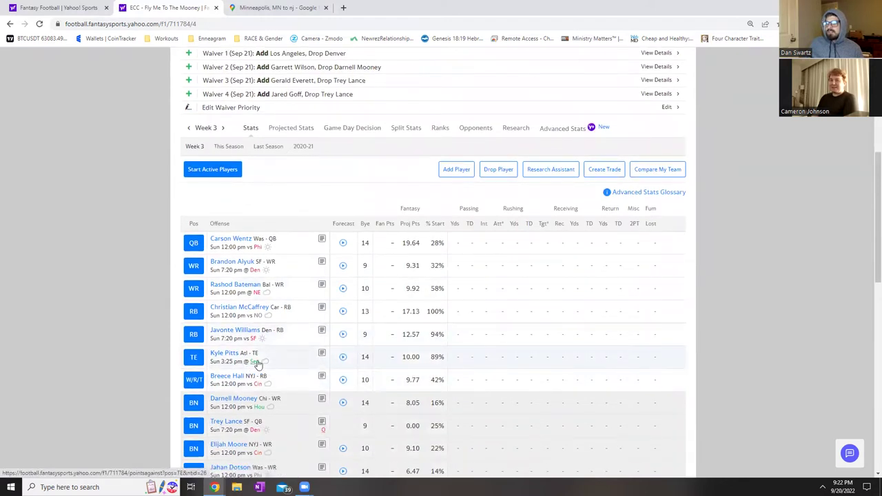
pyautogui.moveTo(258, 366)
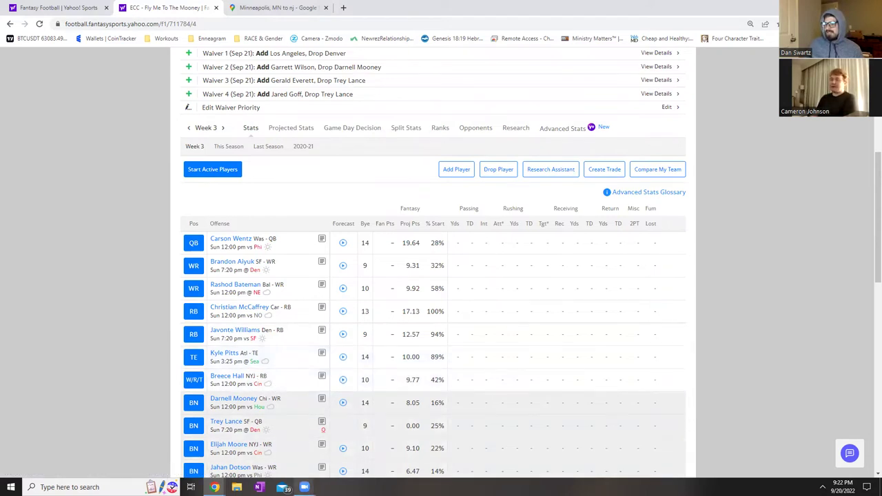
# Edit the waiver priority so the Jared Goff claim is 3 and the Gerald Everett claim is 4, and save the new order.
pyautogui.moveTo(304, 487)
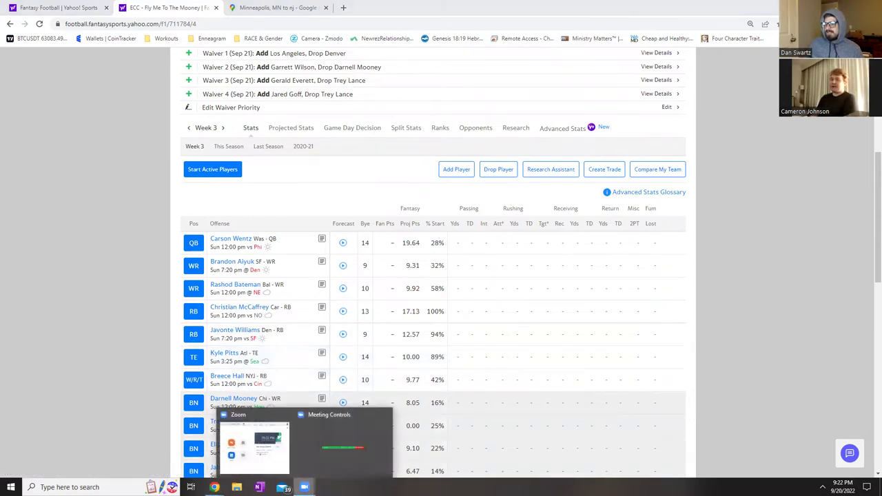
pyautogui.click(339, 451)
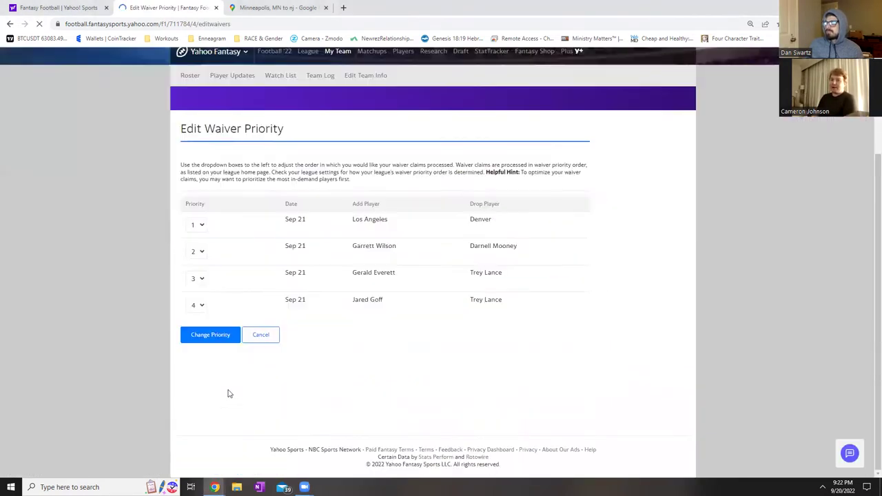
pyautogui.click(197, 282)
pyautogui.click(196, 317)
pyautogui.click(197, 307)
pyautogui.click(191, 335)
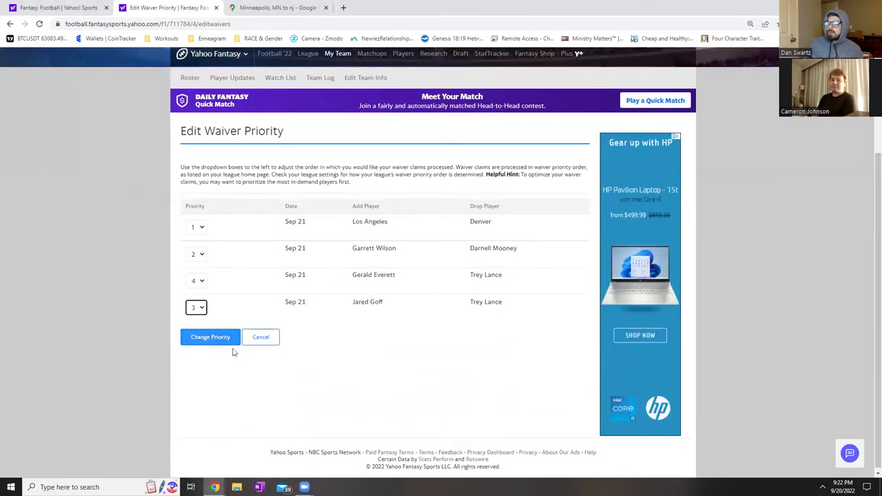
pyautogui.click(195, 344)
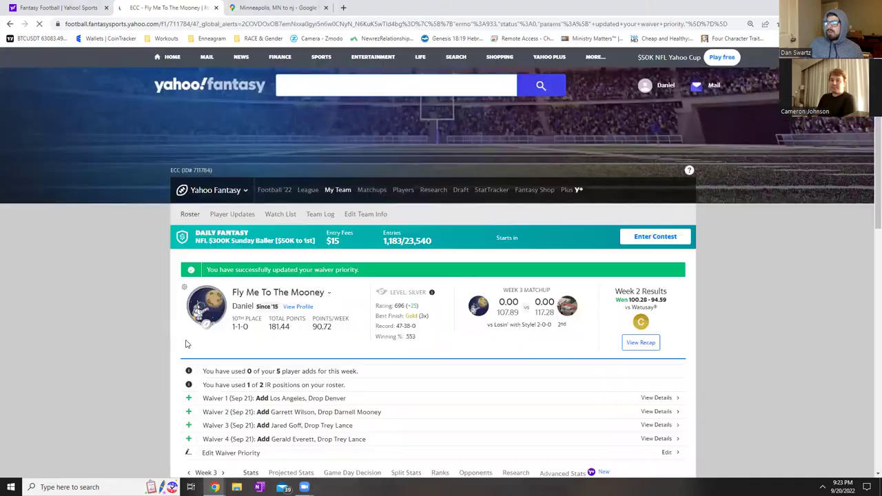
# Open the league's available players list for all offense and check Joe Flacco's weekly passing stats in his player card.
pyautogui.scroll(-1, 357, 341)
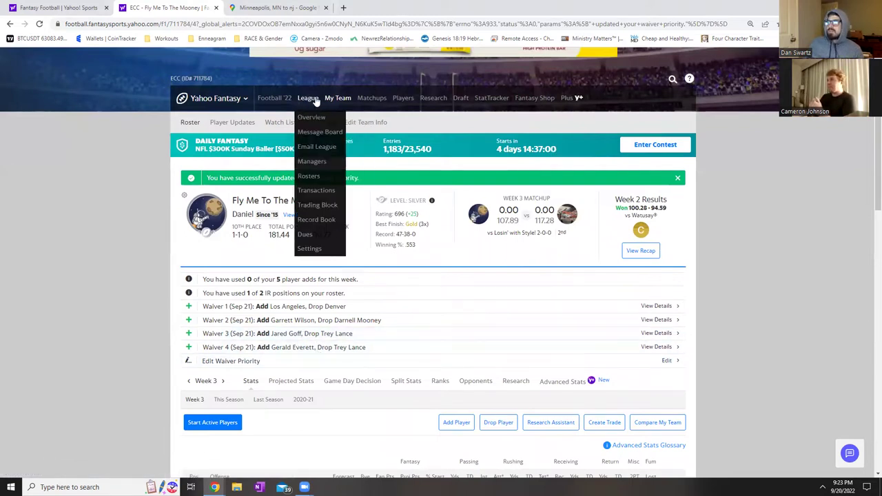
pyautogui.click(405, 118)
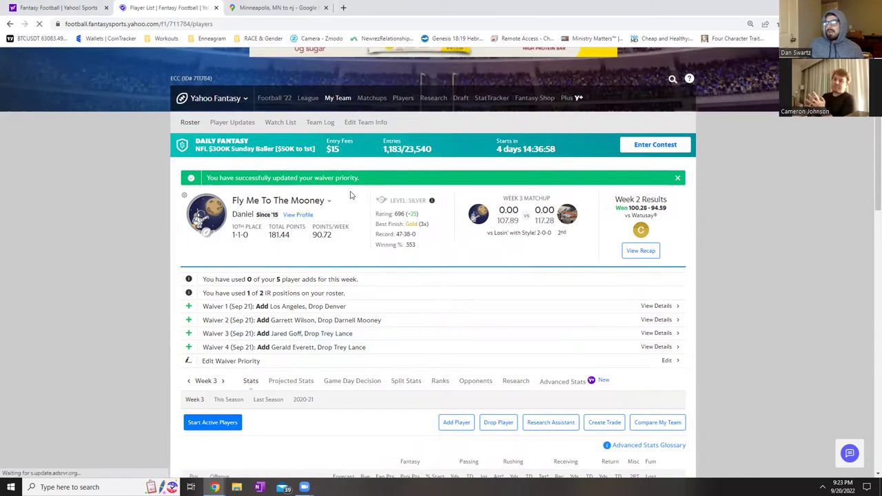
pyautogui.scroll(-2, 308, 294)
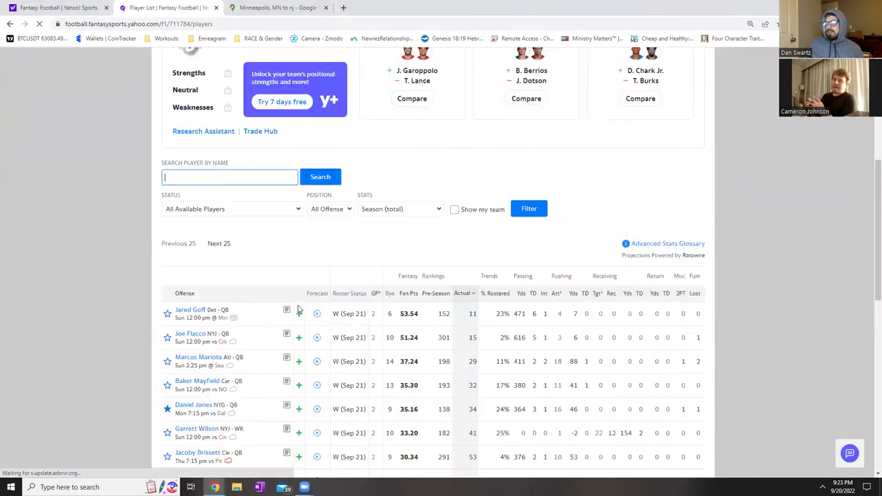
pyautogui.scroll(-3, 142, 321)
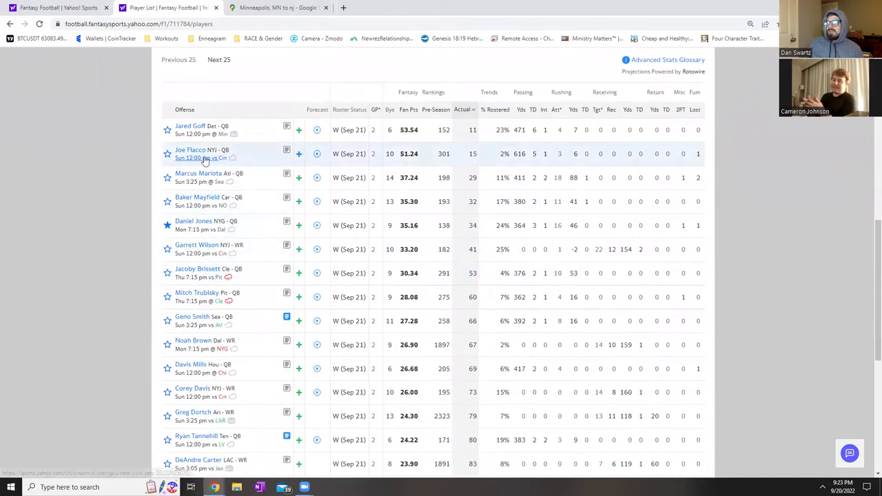
pyautogui.moveTo(222, 161)
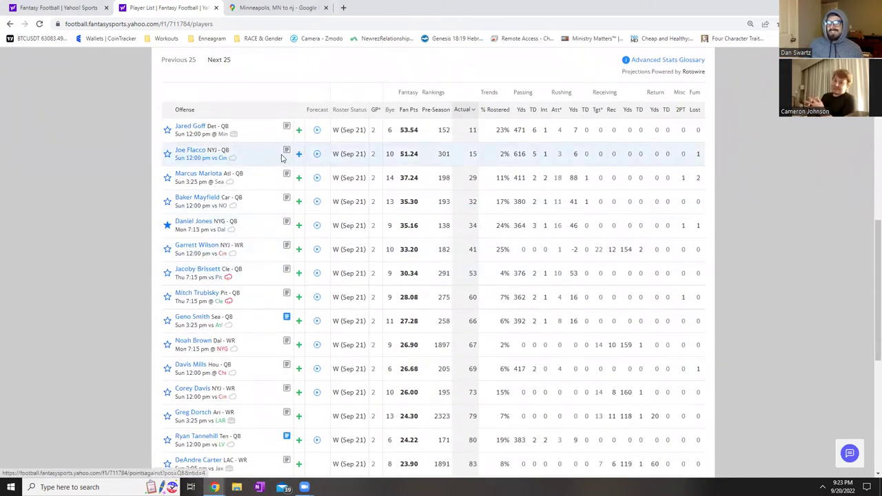
pyautogui.moveTo(274, 148); pyautogui.dragTo(275, 158)
pyautogui.click(279, 172)
pyautogui.click(287, 154)
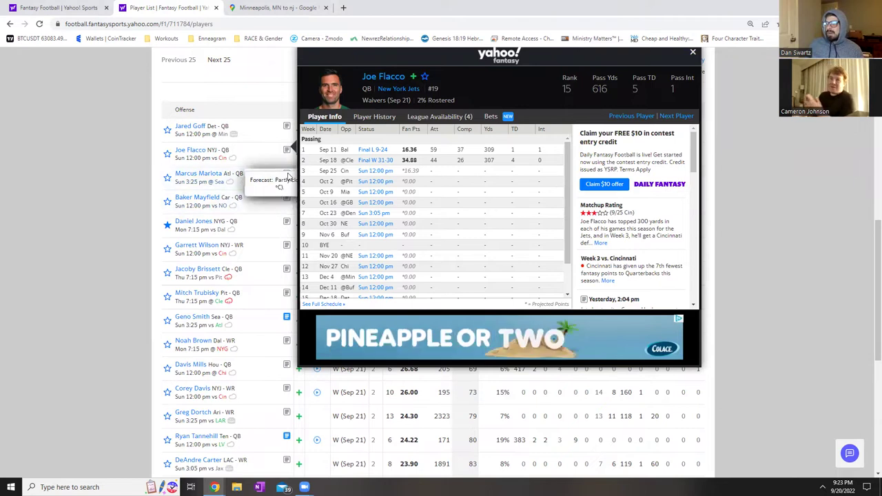
# Check Marcus Mariota's weekly passing stats in his player card and close it.
pyautogui.click(93, 182)
pyautogui.click(198, 173)
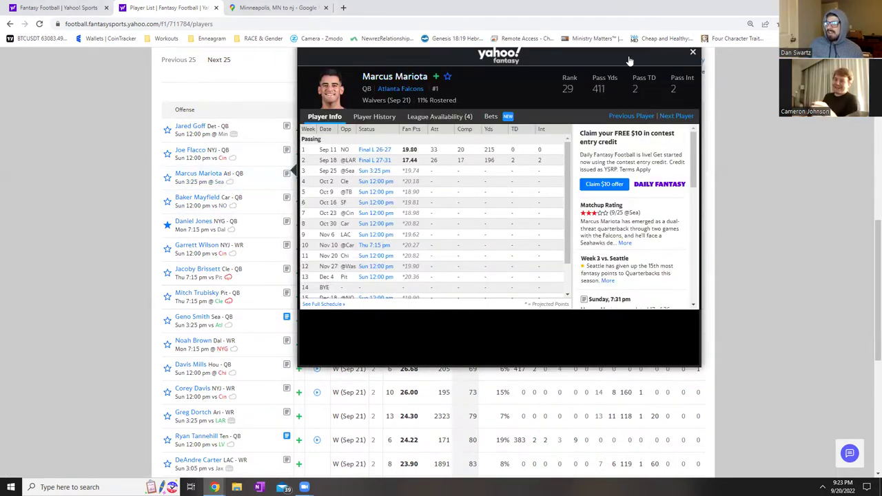
pyautogui.click(694, 54)
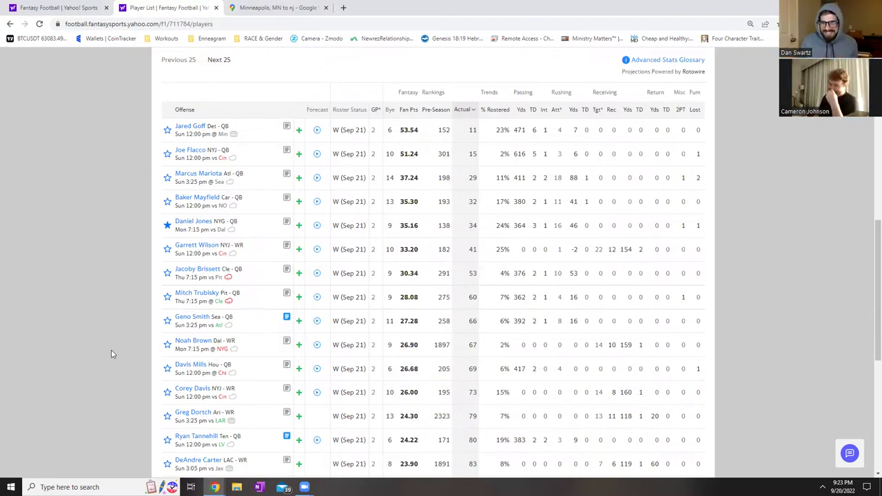
# Reopen Joe Flacco's player card and examine his projected points for the remaining weeks of the schedule.
pyautogui.click(277, 159)
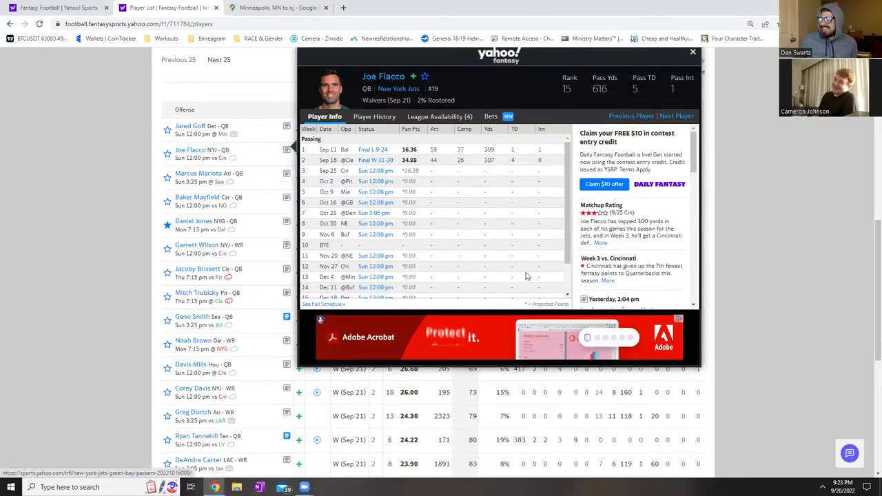
pyautogui.doubleClick(414, 202)
pyautogui.moveTo(389, 206); pyautogui.dragTo(314, 195)
pyautogui.click(465, 228)
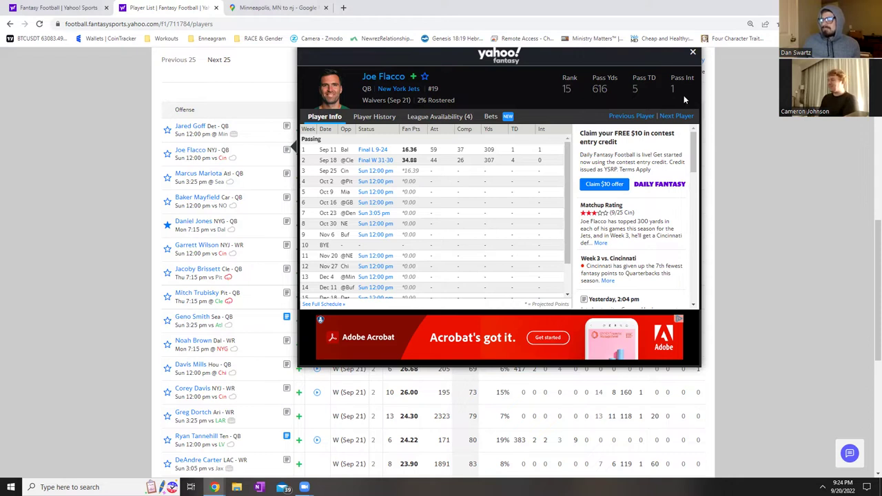
pyautogui.scroll(7, 441, 207)
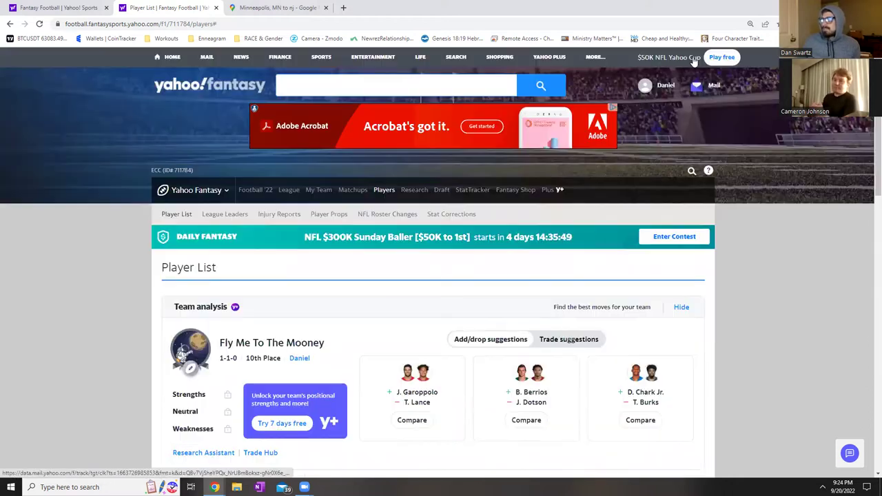
pyautogui.scroll(-2, 142, 337)
pyautogui.scroll(-3, 157, 334)
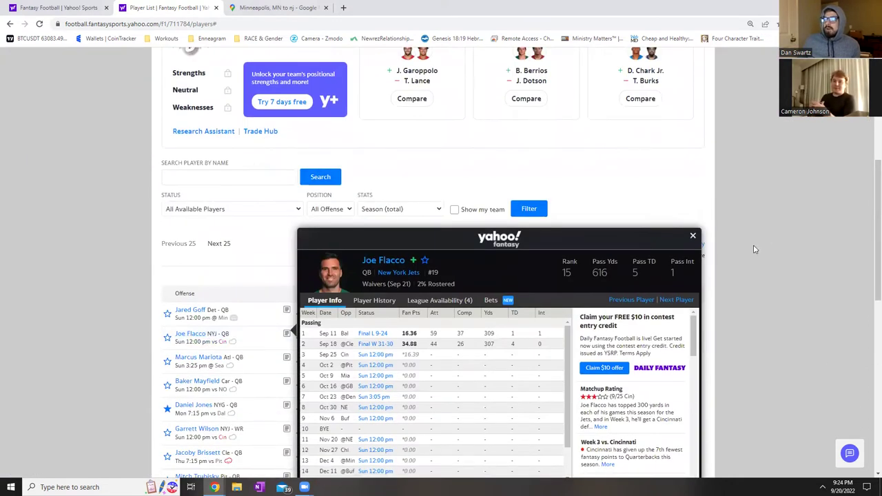
pyautogui.scroll(5, 694, 237)
pyautogui.scroll(-5, 441, 275)
pyautogui.scroll(-2, 413, 345)
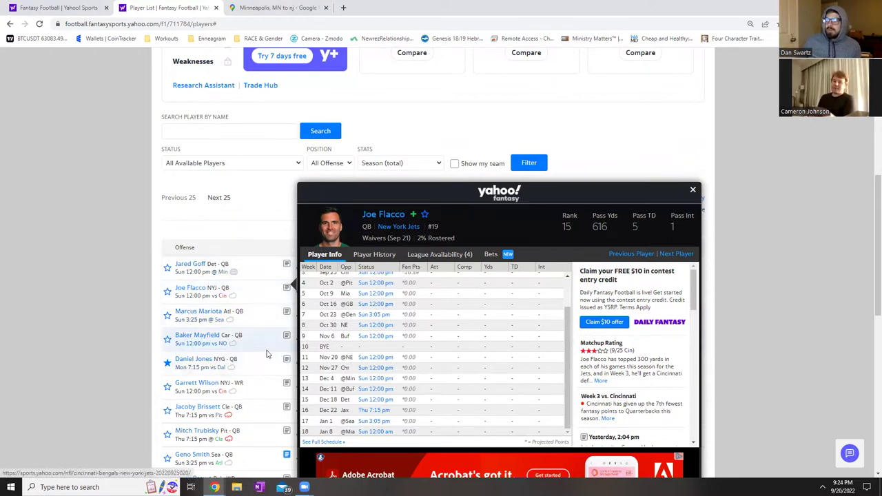
# Open Daniel Jones's player card and examine his weekly passing stats and projected points through Week 18.
pyautogui.click(286, 359)
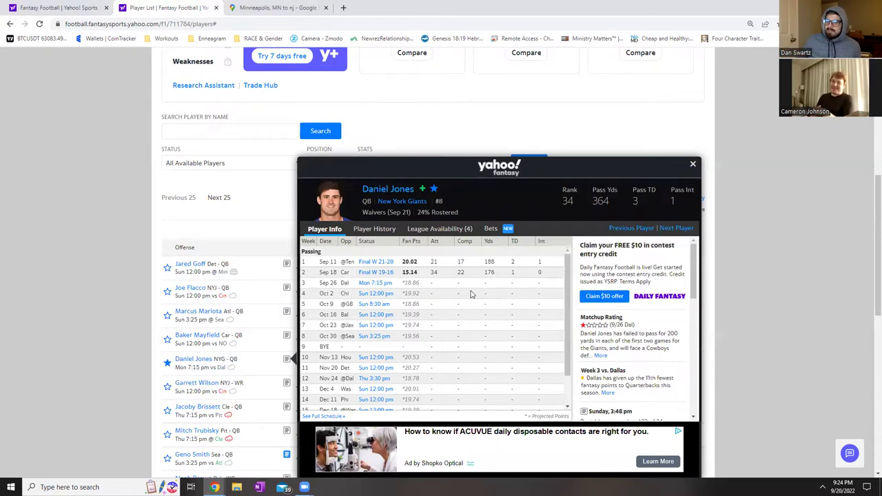
pyautogui.scroll(-1, 471, 294)
pyautogui.hotkey('ctrl', '+')
pyautogui.hotkey('ctrl', '+')
pyautogui.hotkey('ctrl', '+')
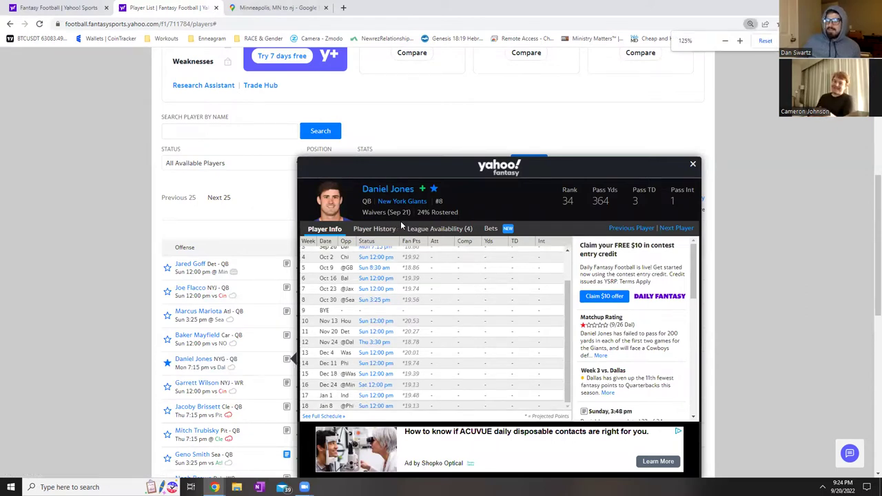
pyautogui.hotkey('ctrl', '+')
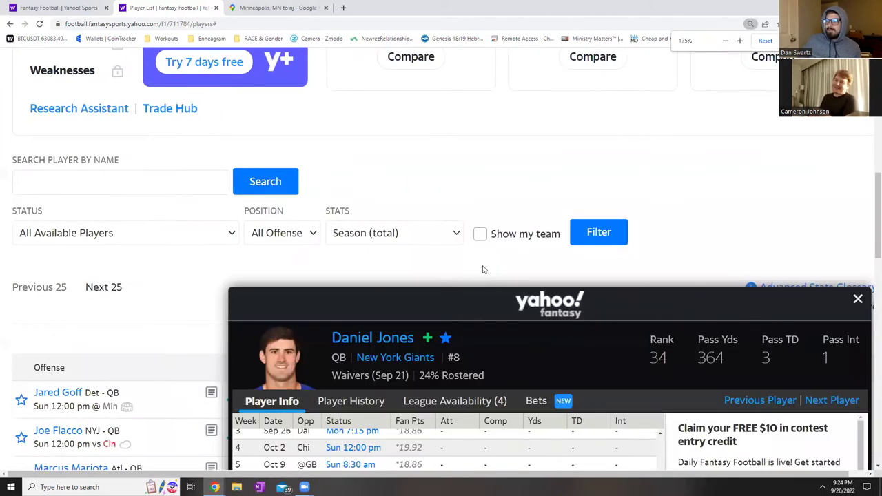
pyautogui.hotkey('ctrl', '-')
pyautogui.hotkey('ctrl', '-')
pyautogui.hotkey('ctrl', '-')
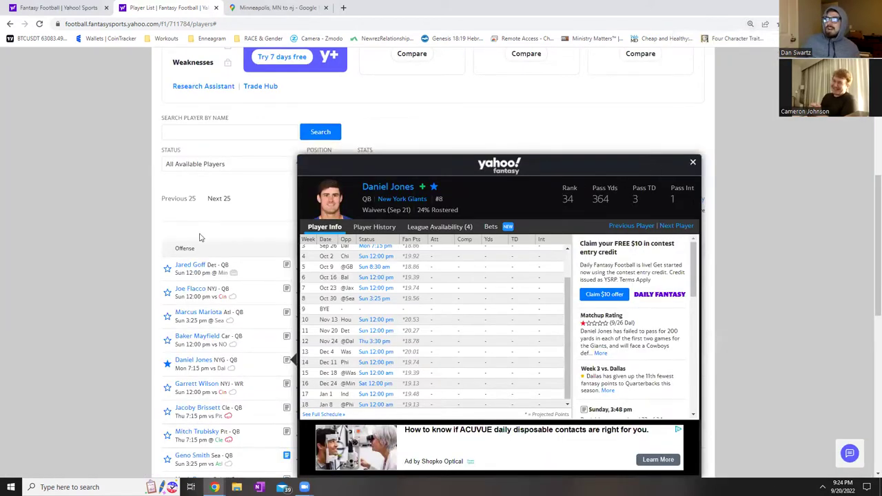
# Return to the team's roster page and check the order of the pending waiver claims.
pyautogui.scroll(4, 200, 237)
pyautogui.moveTo(324, 112)
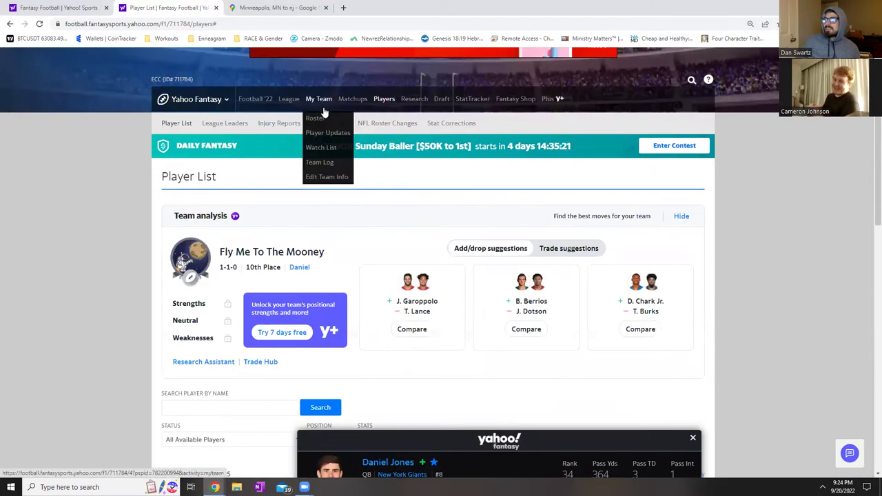
pyautogui.click(314, 146)
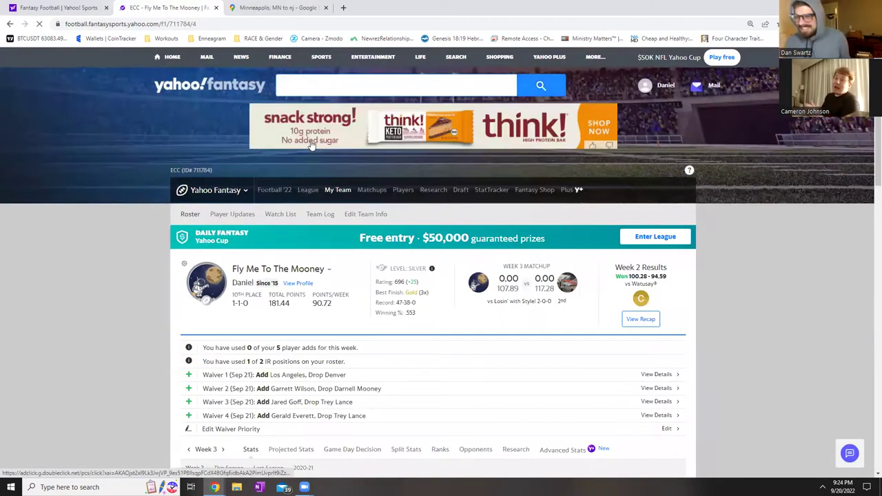
# Open the league's player list and look through the available offensive players ranked by season totals.
pyautogui.click(408, 197)
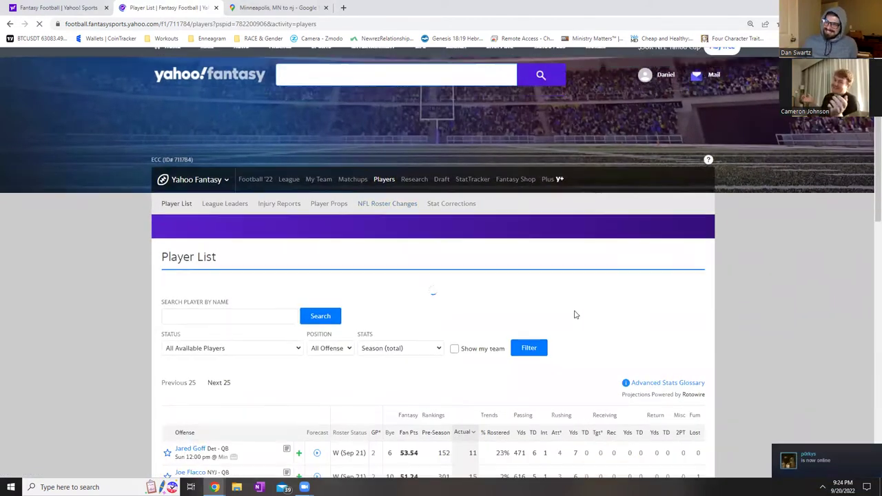
pyautogui.scroll(-6, 575, 315)
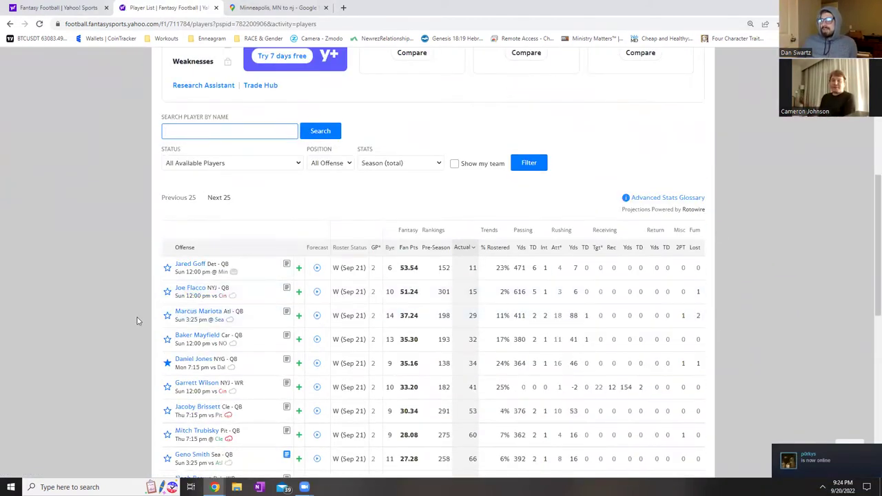
pyautogui.scroll(-3, 141, 313)
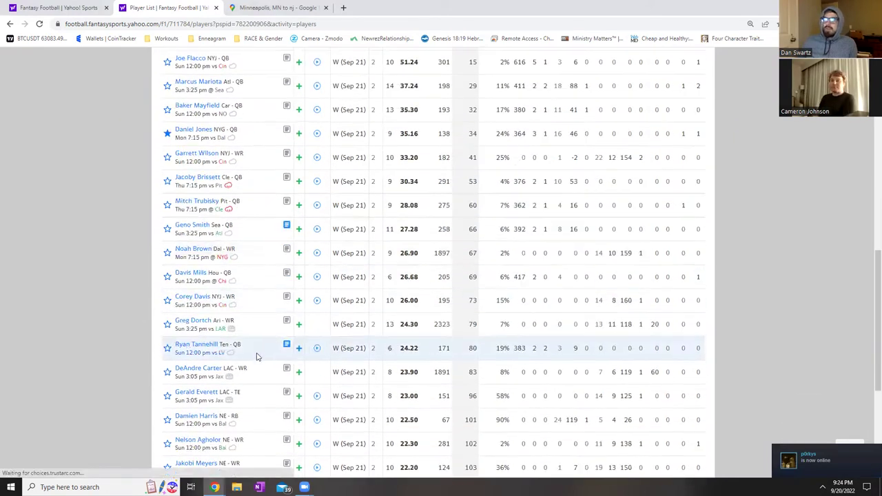
pyautogui.scroll(-1, 228, 319)
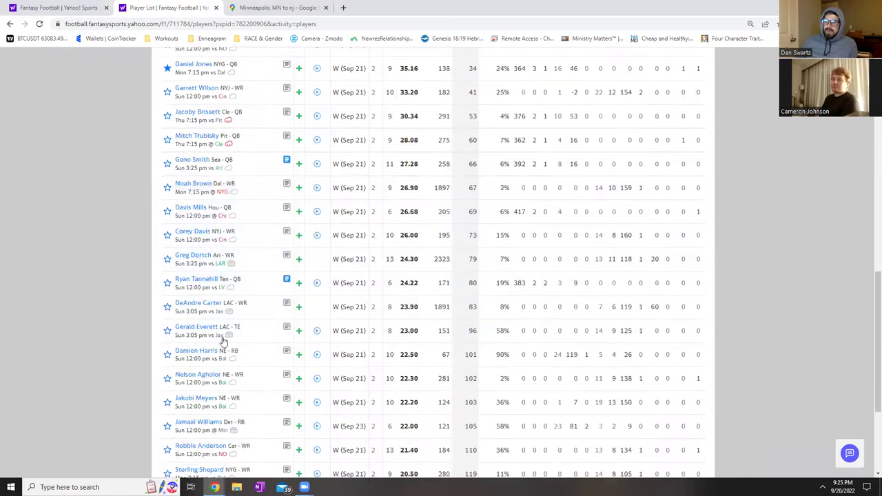
pyautogui.scroll(-1, 213, 338)
pyautogui.scroll(-1, 286, 295)
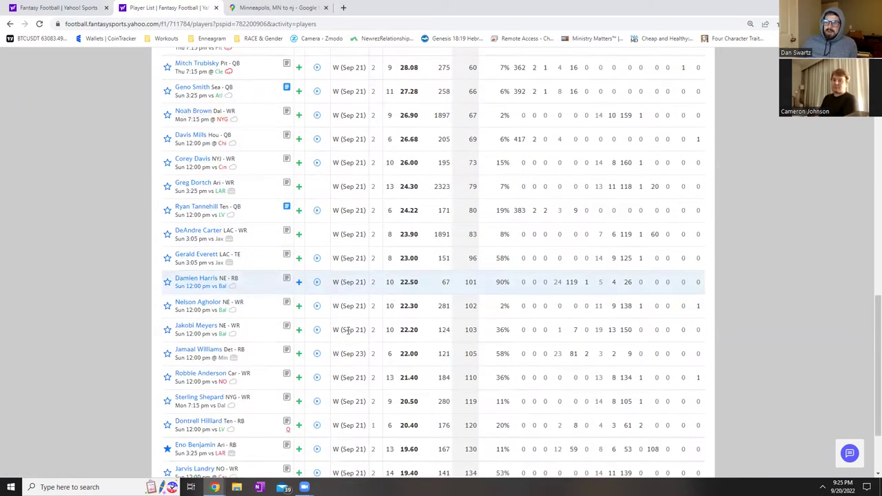
# Check Damien Harris's weekly rushing stats and projected points in his player card, close it, and view the remaining listed players.
pyautogui.click(286, 284)
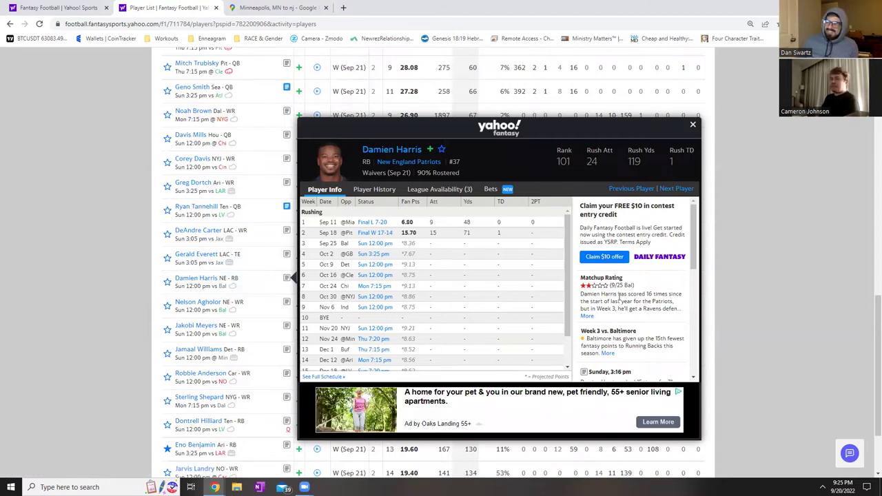
pyautogui.click(692, 125)
pyautogui.scroll(-1, 370, 135)
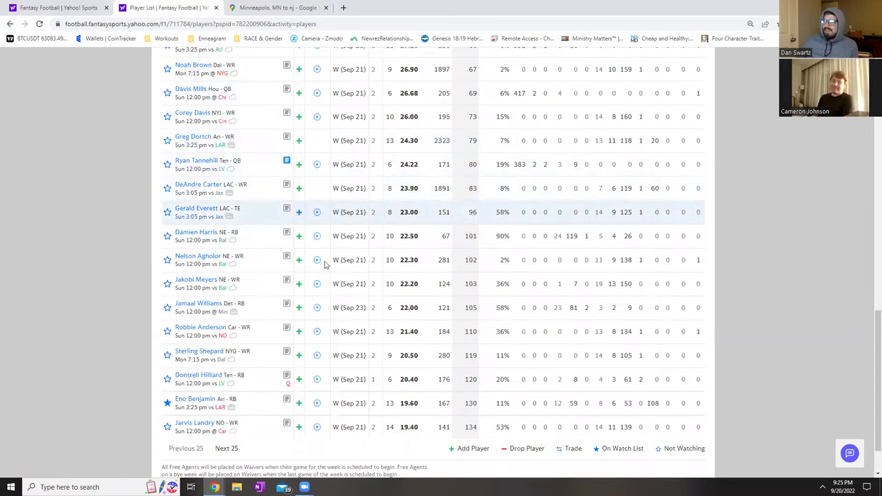
pyautogui.scroll(-1, 187, 281)
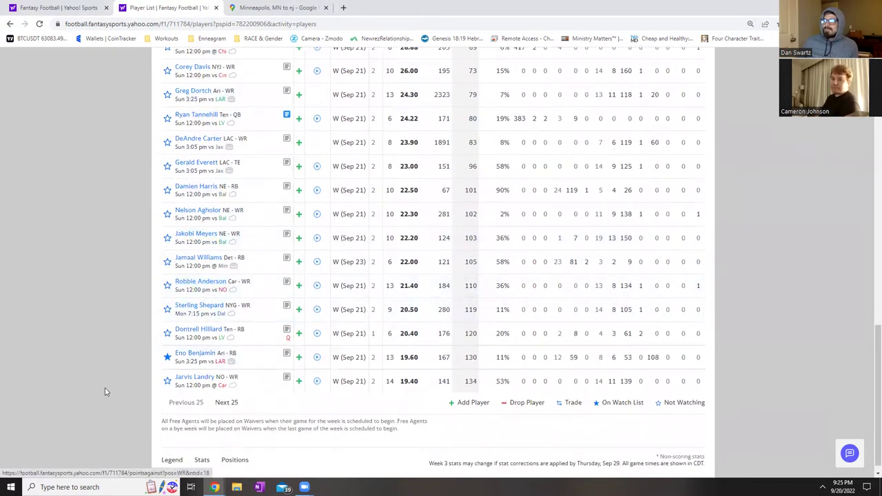
# Return to the team's roster page and review the pending waiver claims.
pyautogui.scroll(5, 308, 359)
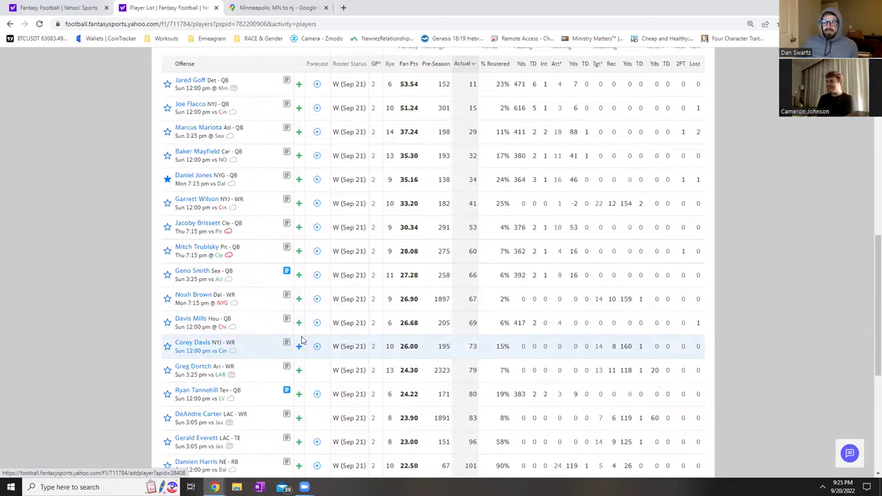
pyautogui.scroll(5, 252, 321)
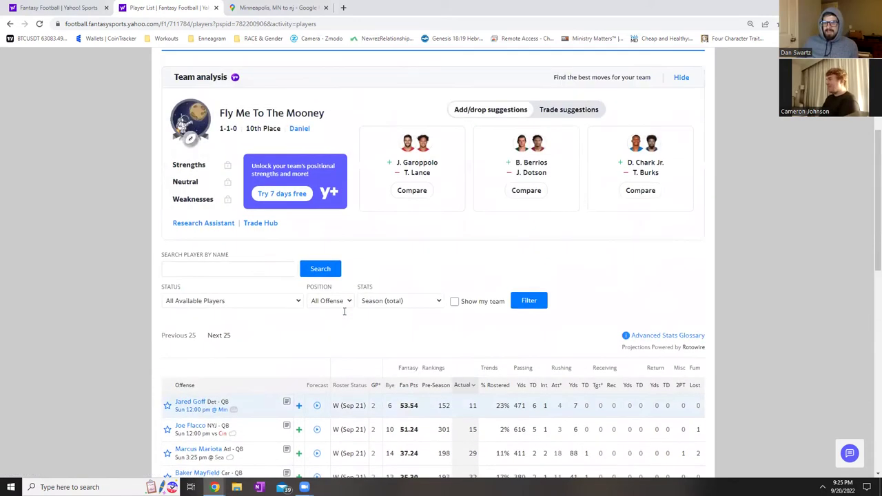
pyautogui.scroll(1, 324, 289)
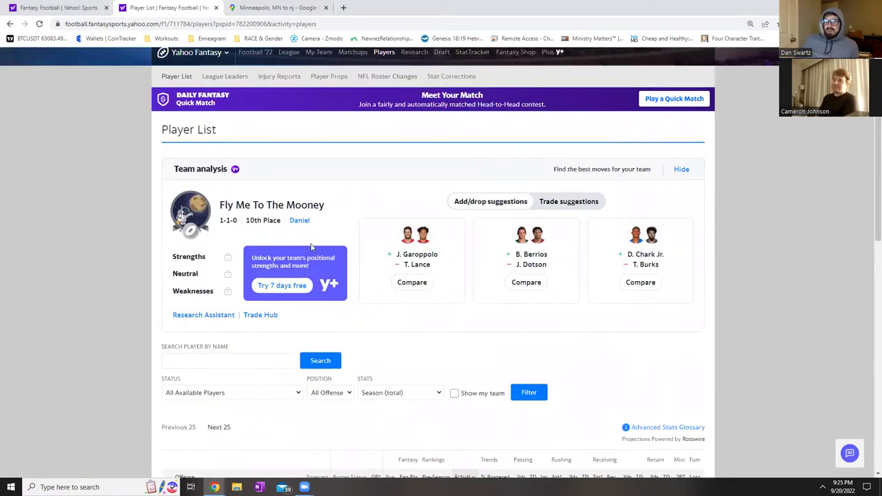
pyautogui.scroll(-2, 303, 276)
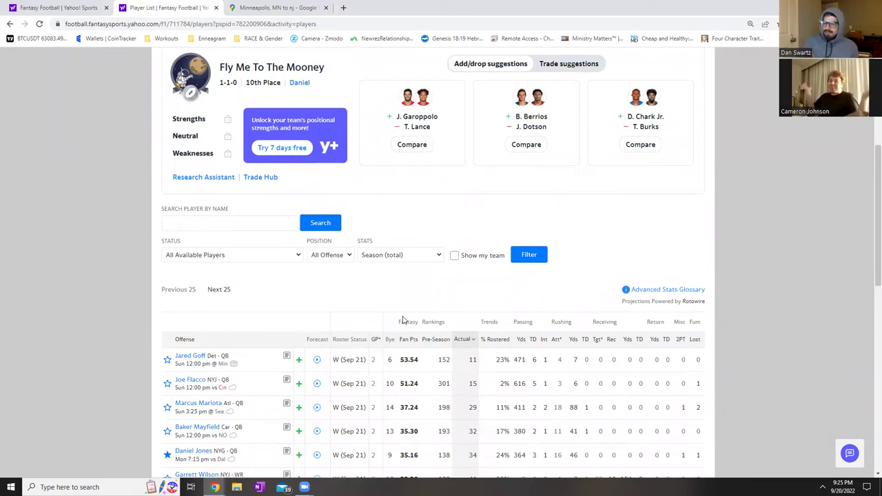
pyautogui.scroll(3, 403, 320)
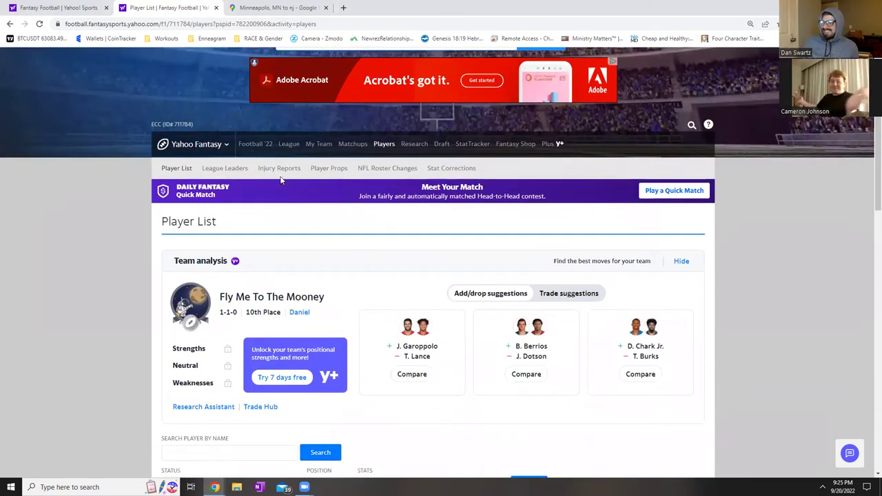
pyautogui.moveTo(330, 150)
pyautogui.click(330, 144)
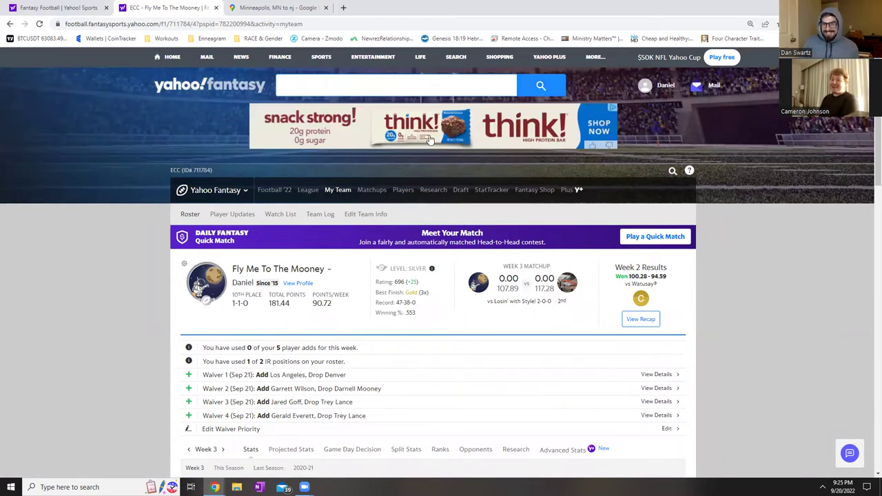
pyautogui.scroll(-2, 248, 237)
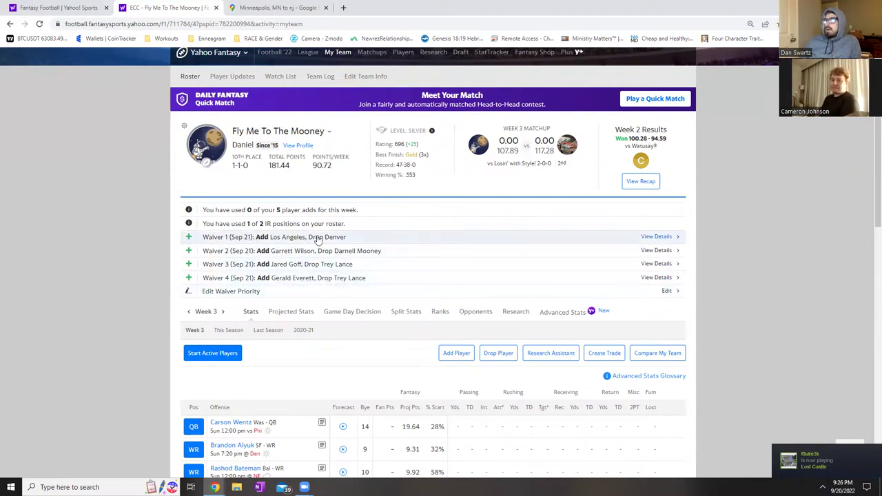
# Reopen the player list and filter the available players to the DEF position with season totals.
pyautogui.scroll(2, 345, 209)
pyautogui.moveTo(402, 148)
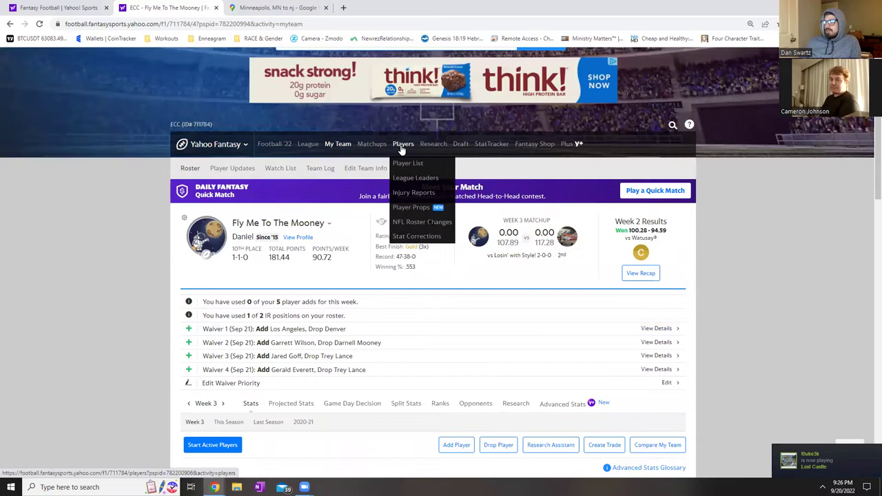
pyautogui.click(404, 164)
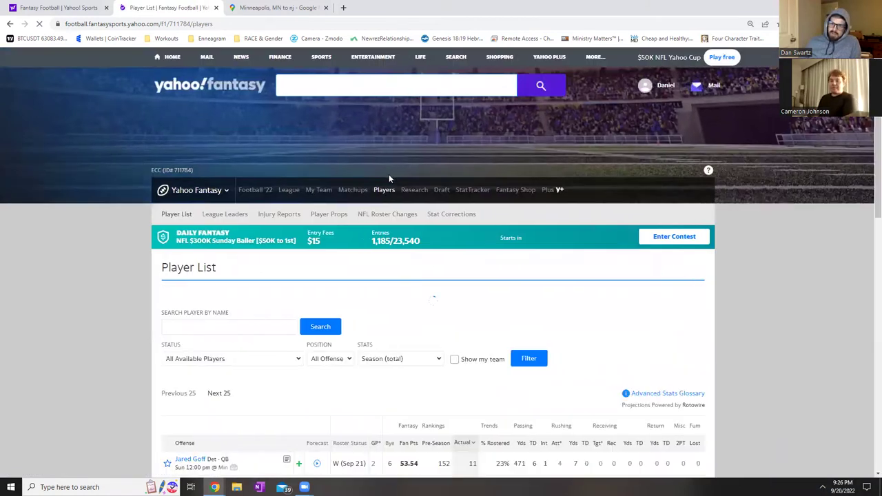
pyautogui.scroll(-2, 414, 323)
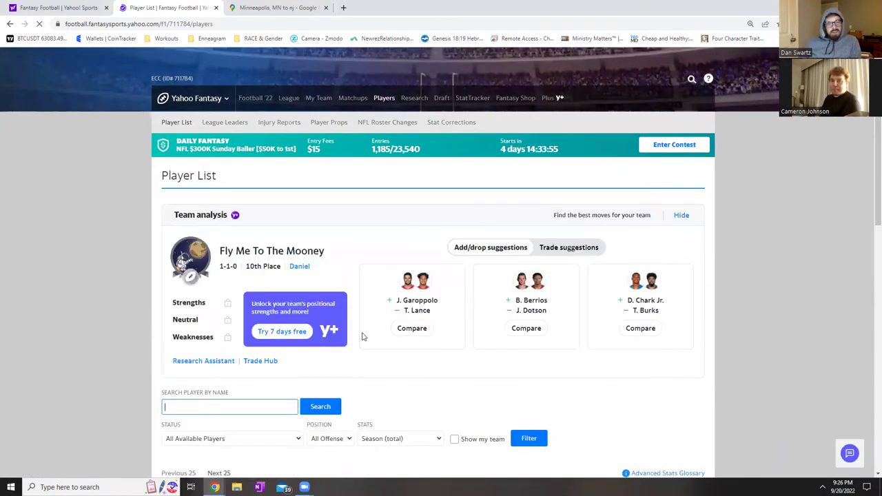
pyautogui.scroll(-1, 391, 311)
pyautogui.click(335, 392)
pyautogui.click(319, 462)
pyautogui.click(528, 393)
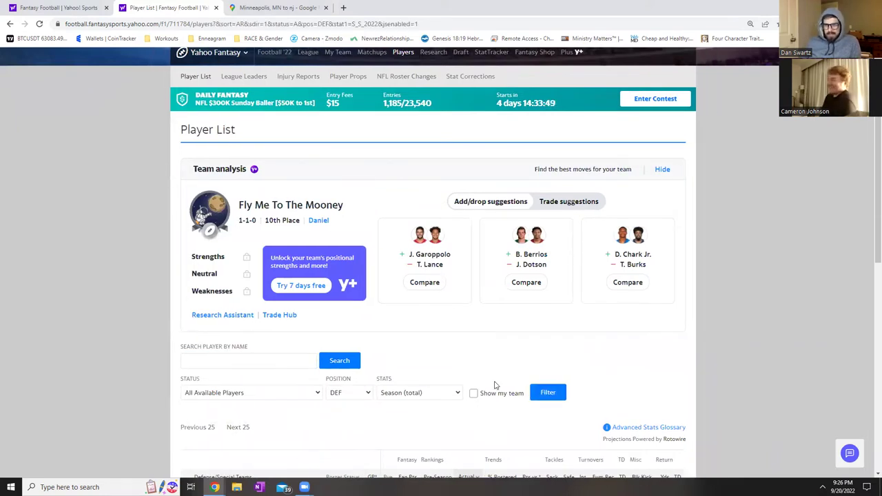
# Review the available defenses and examine the fantasy points Jacksonville, the Los Angeles defense's opponent, gives up to defenses.
pyautogui.scroll(-4, 482, 396)
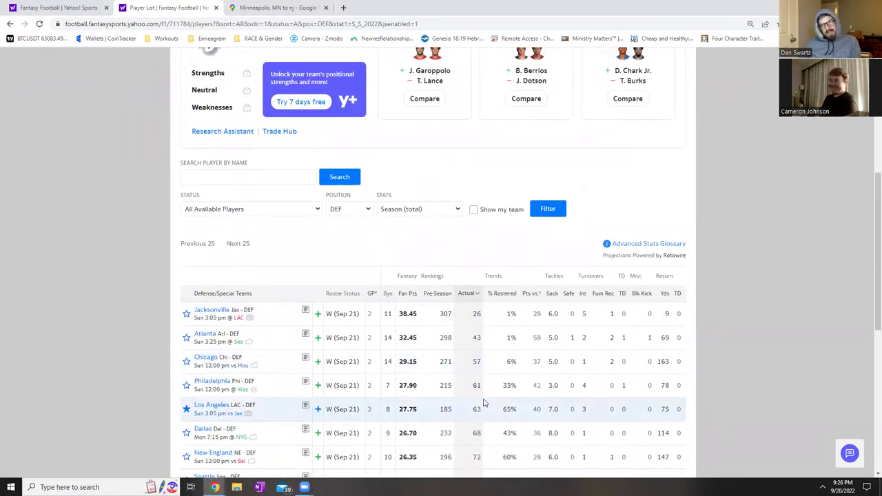
pyautogui.scroll(-2, 484, 403)
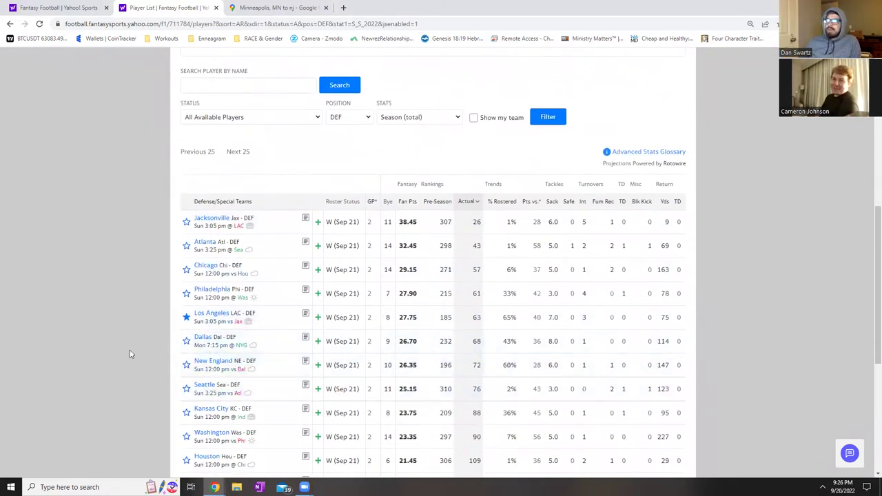
pyautogui.moveTo(244, 322)
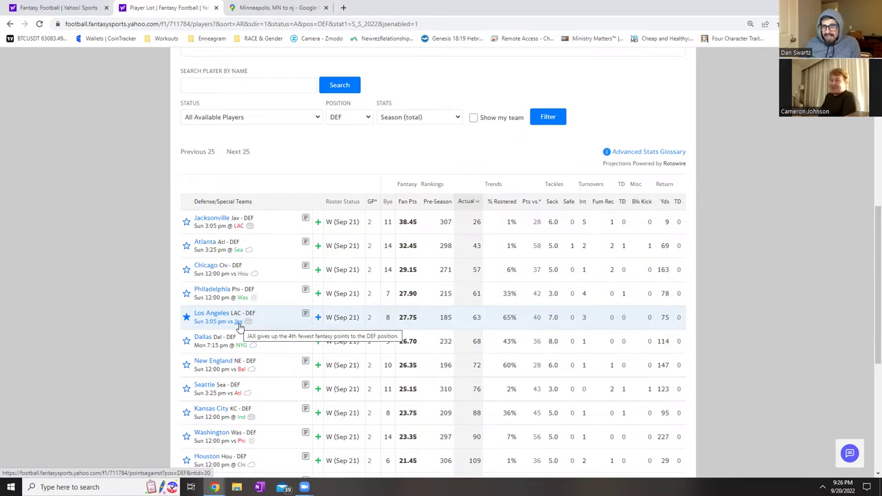
pyautogui.click(238, 328)
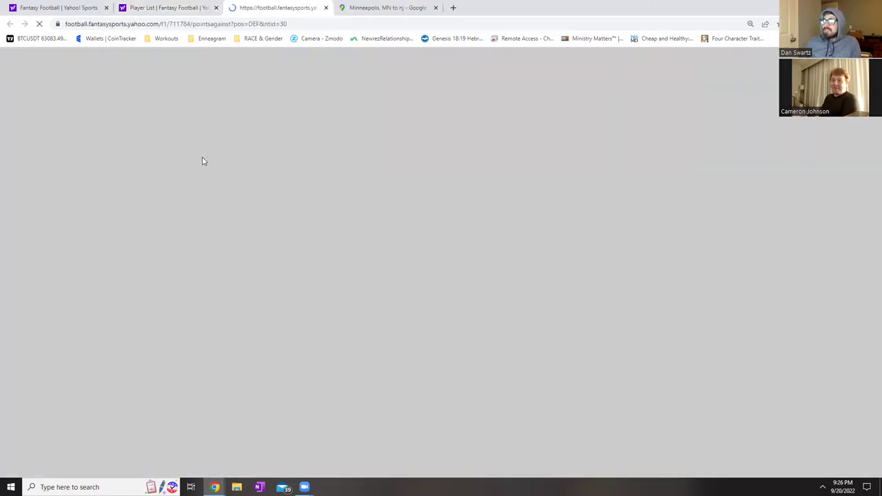
pyautogui.scroll(-1, 357, 384)
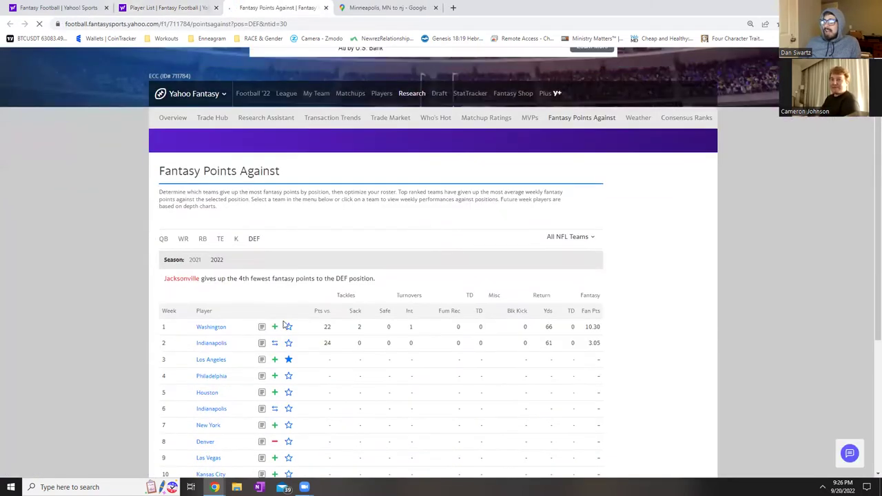
pyautogui.scroll(-1, 482, 367)
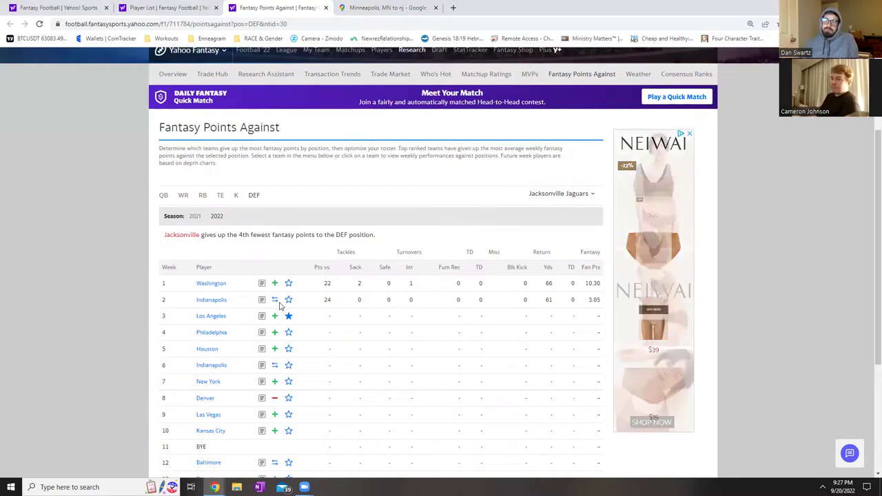
# Return to the defense list, check the Dallas defense's matchup rating, weekly sacks and projected points in its player card, and close it.
pyautogui.click(159, 7)
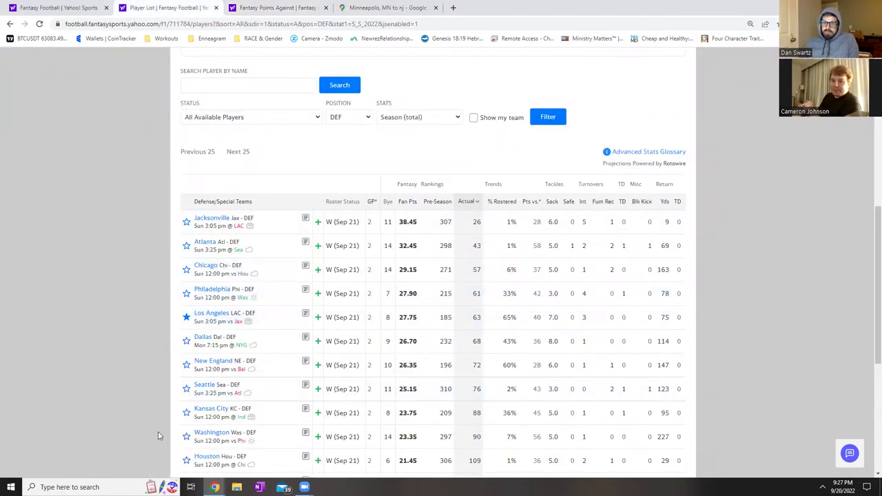
pyautogui.scroll(-1, 384, 296)
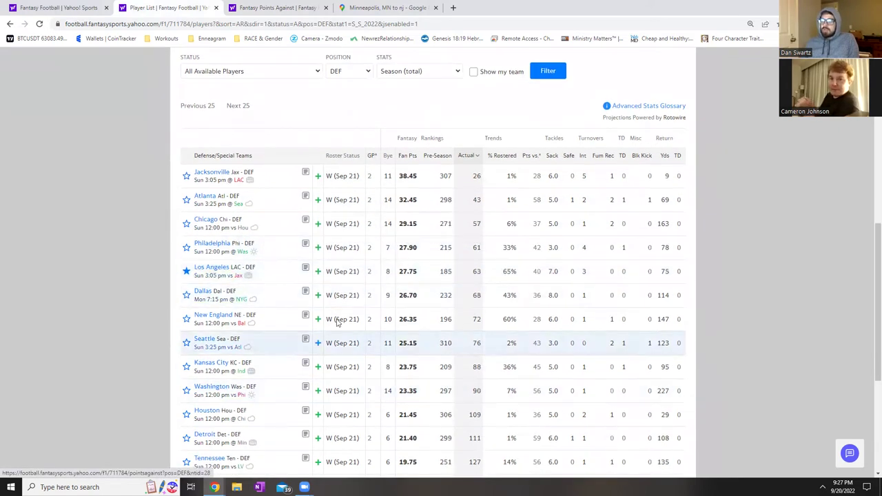
pyautogui.moveTo(243, 233)
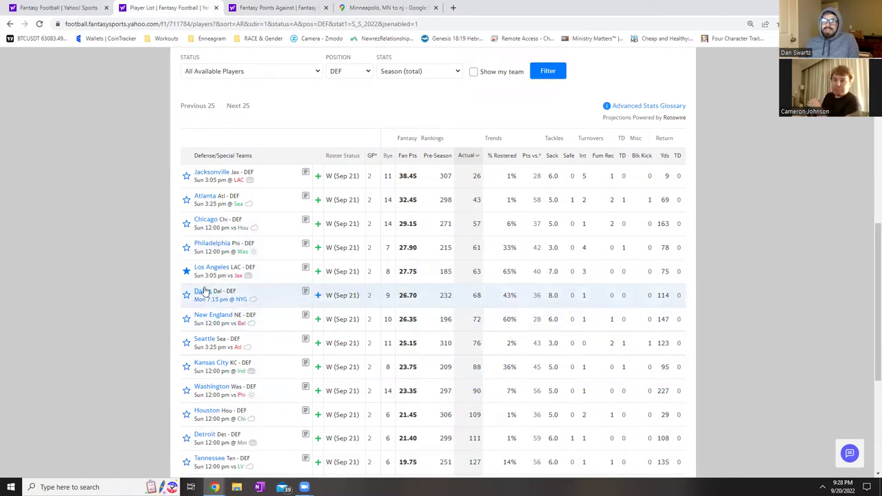
pyautogui.moveTo(242, 304)
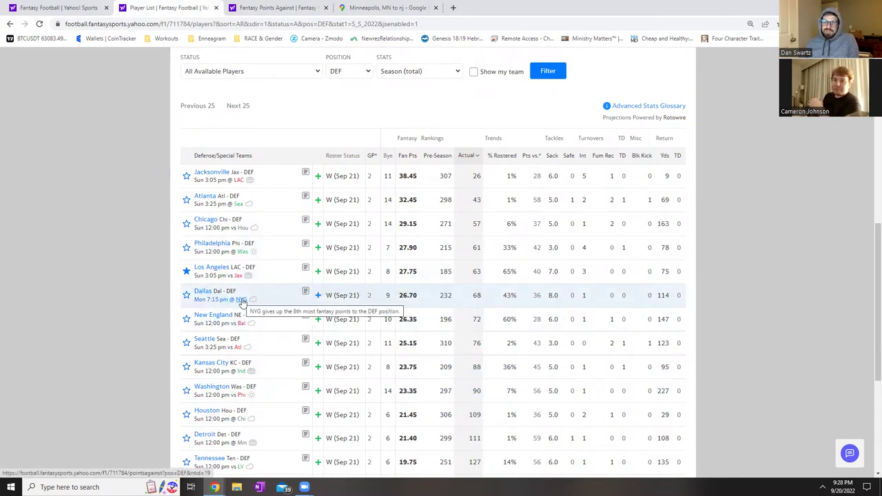
pyautogui.click(304, 293)
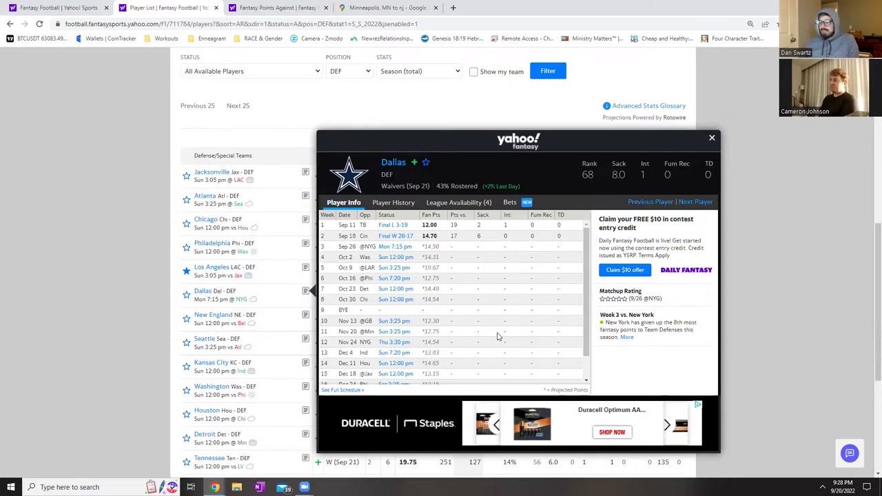
pyautogui.doubleClick(479, 236)
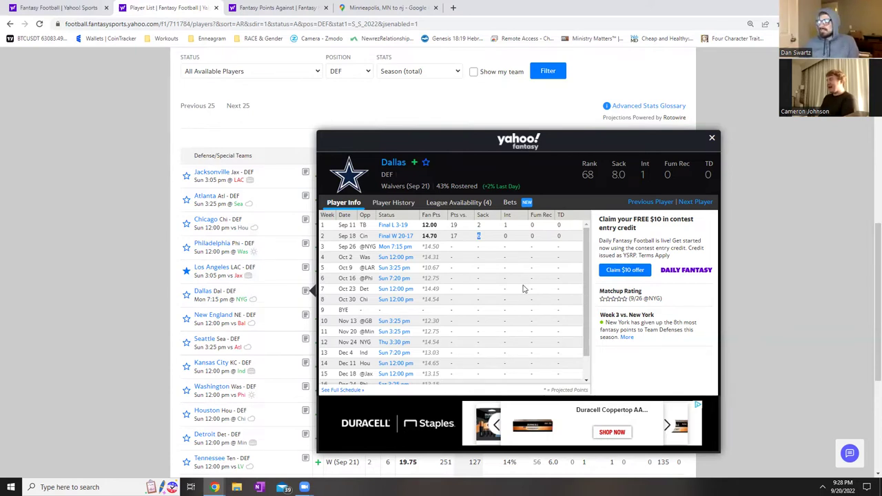
pyautogui.click(712, 139)
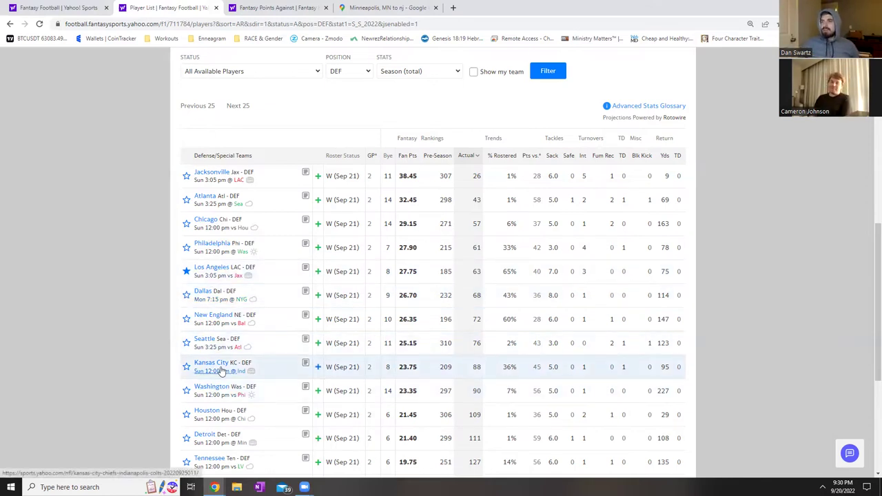
# Examine the fantasy points Indianapolis, the Kansas City defense's Week 3 opponent, gives up to defenses.
pyautogui.moveTo(240, 373)
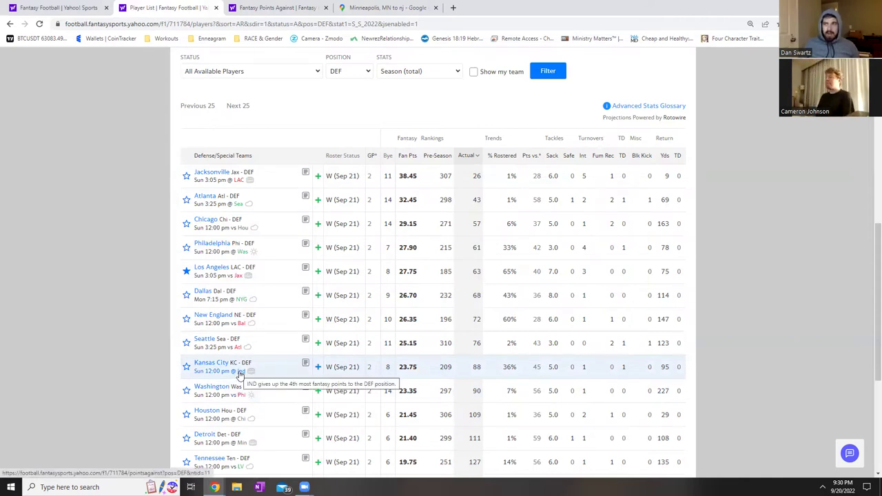
pyautogui.click(240, 373)
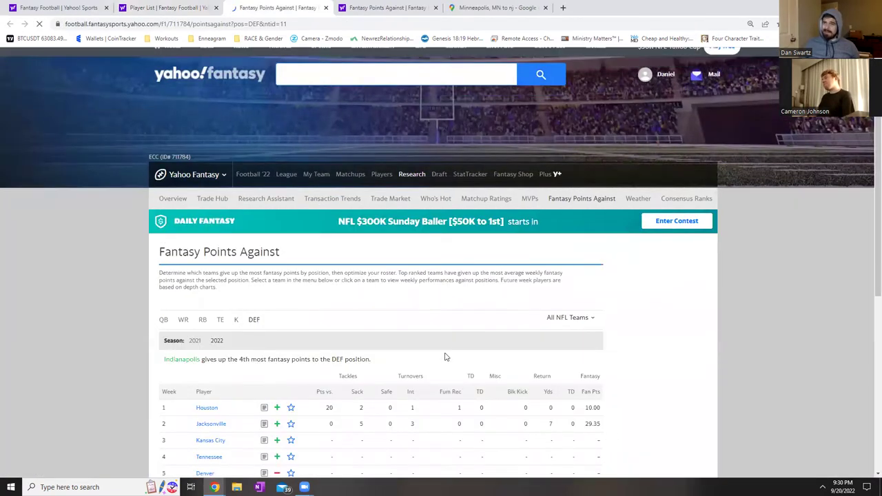
pyautogui.scroll(-2, 427, 365)
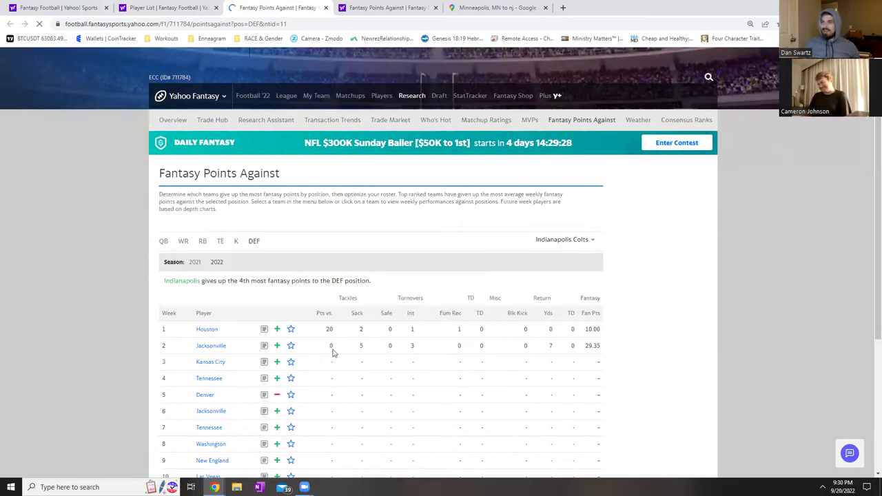
# Check the Week 2 sacks, interceptions and fumble recoveries against Indianapolis and its Week 3 matchup with Kansas City.
pyautogui.doubleClick(360, 346)
pyautogui.doubleClick(412, 346)
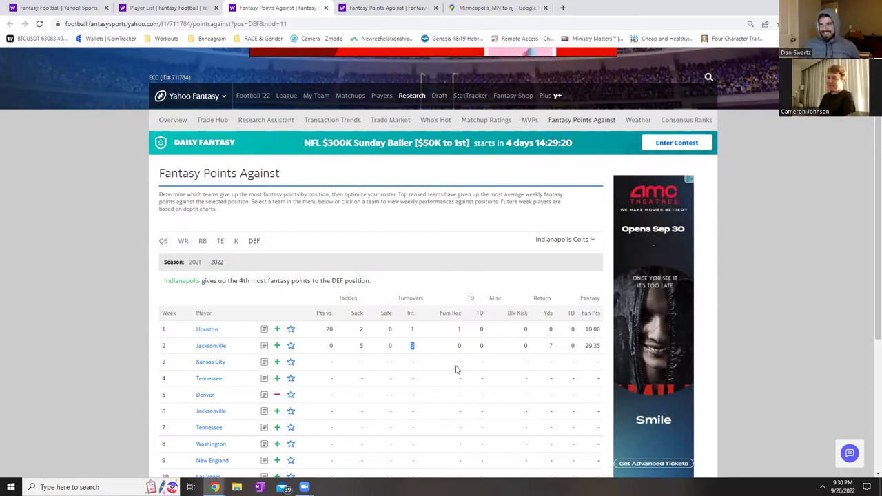
pyautogui.click(459, 343)
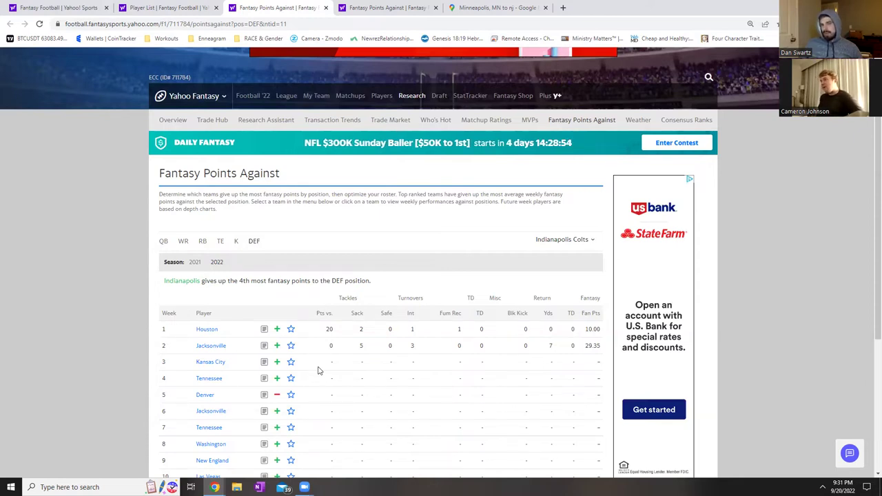
pyautogui.moveTo(325, 361); pyautogui.dragTo(189, 365)
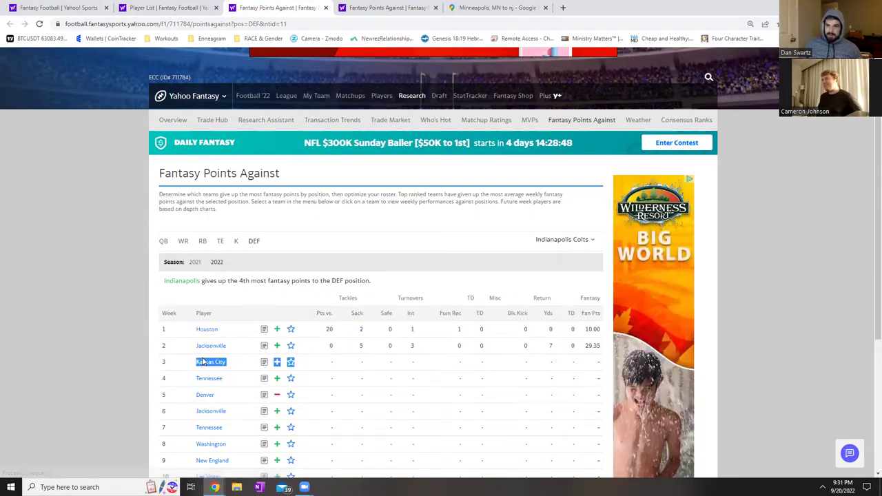
pyautogui.click(102, 339)
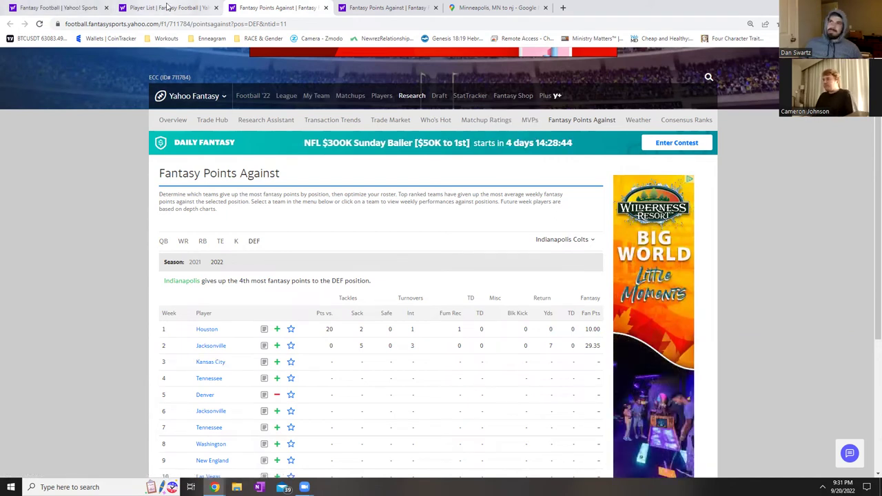
# Return to the defense list and review the available defenses through to the end of the list.
pyautogui.click(167, 6)
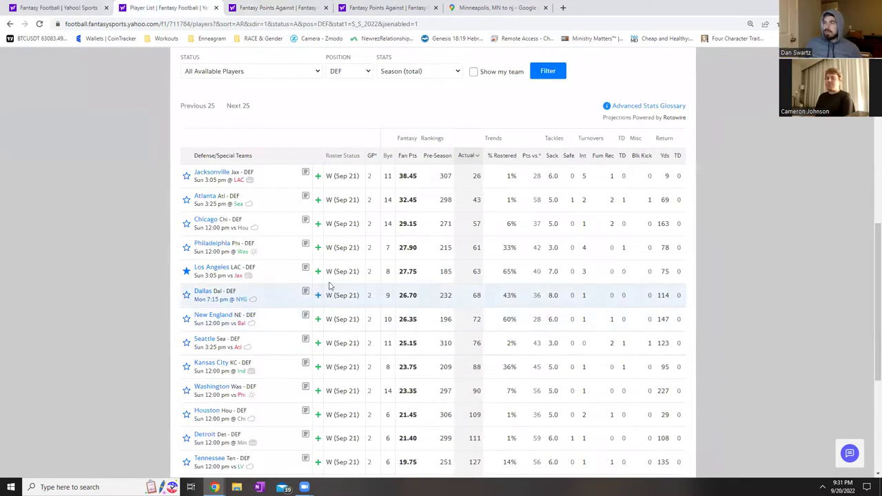
pyautogui.scroll(-2, 254, 374)
pyautogui.scroll(-3, 255, 375)
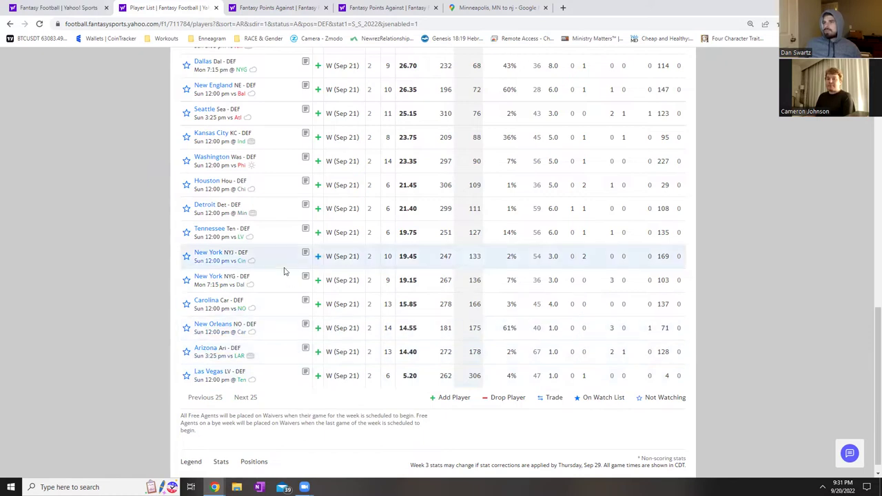
pyautogui.scroll(3, 284, 271)
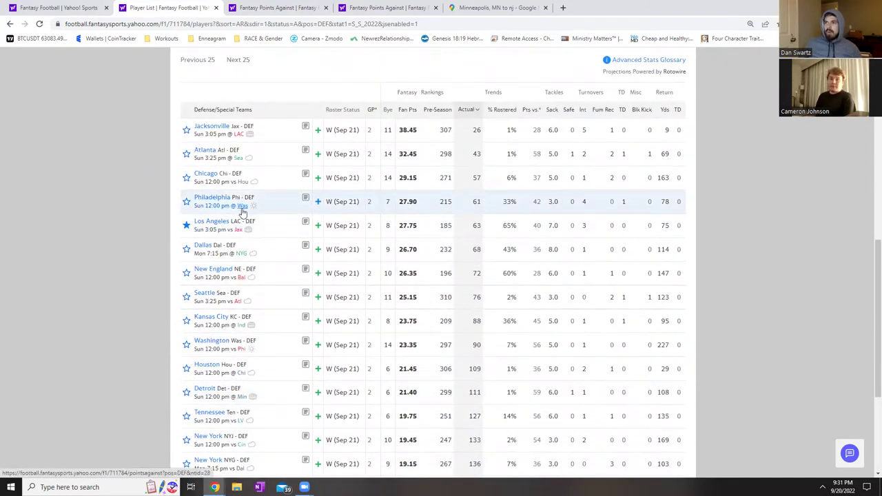
# Examine the fantasy points Washington, the Philadelphia defense's Week 3 opponent, gives up to defenses.
pyautogui.moveTo(243, 213)
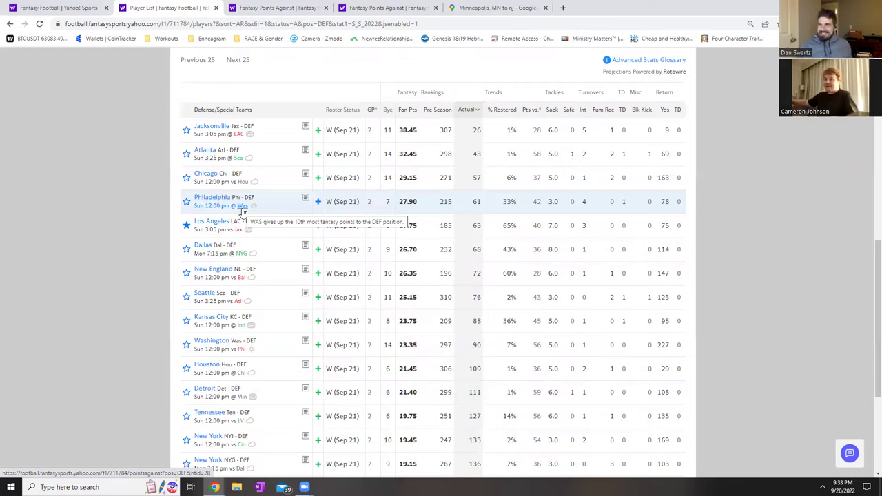
pyautogui.click(242, 206)
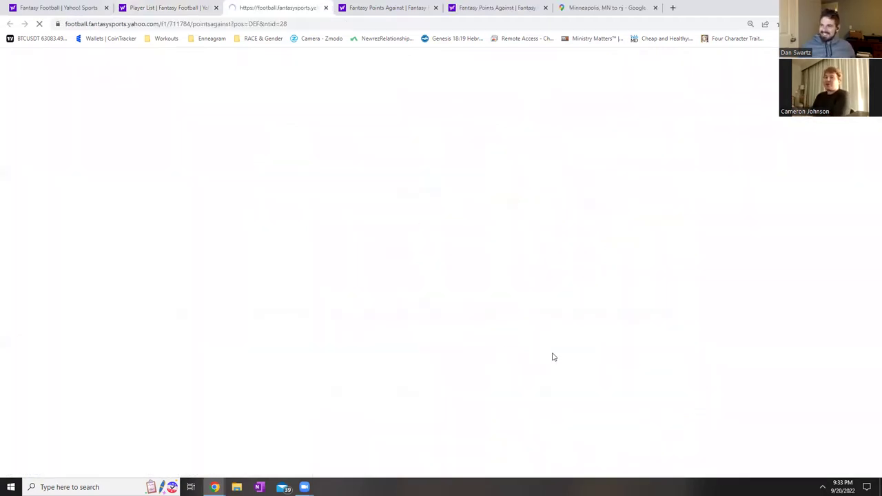
pyautogui.scroll(-1, 415, 374)
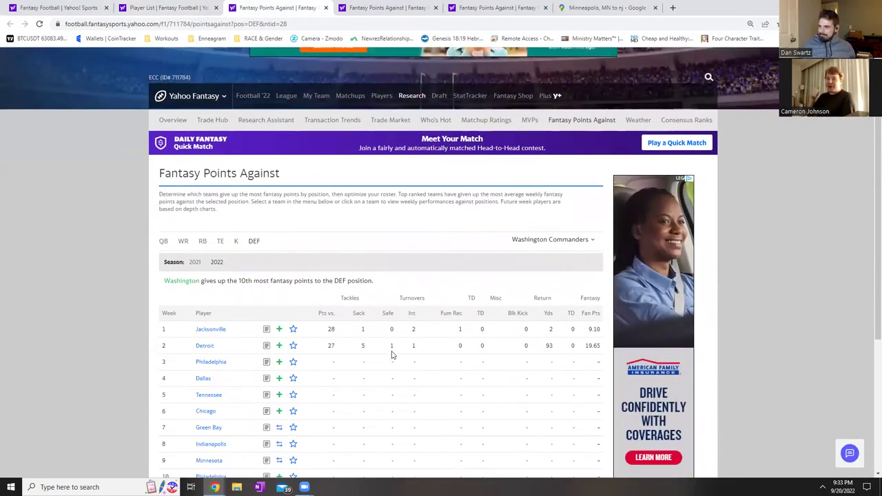
pyautogui.scroll(-1, 391, 355)
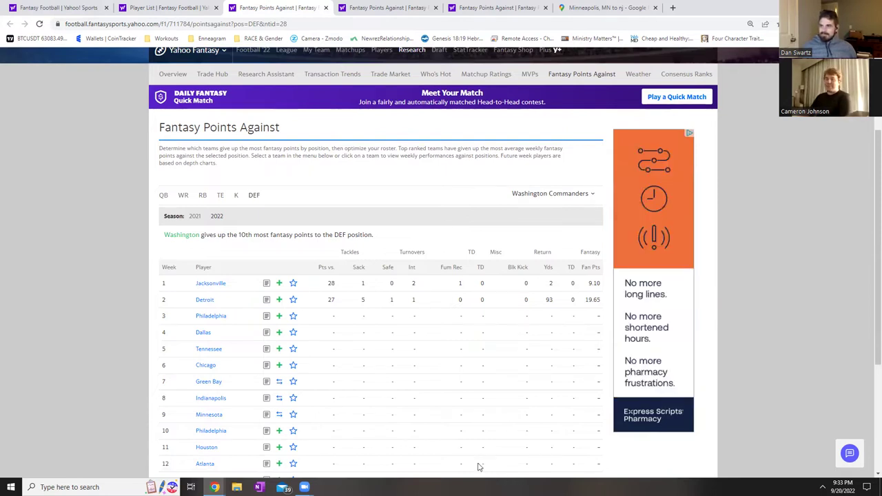
# Check the Philadelphia defense's Week 1 result and fantasy points against Detroit in its player card, and close it.
pyautogui.click(266, 317)
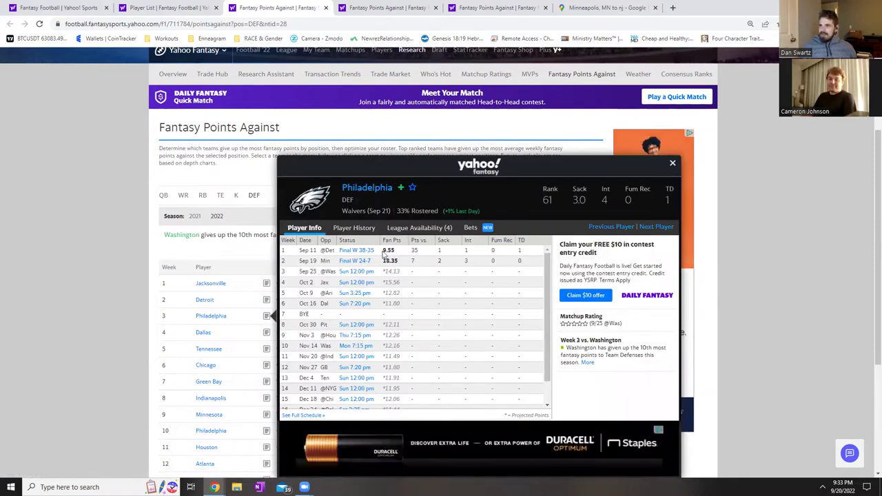
pyautogui.moveTo(405, 251); pyautogui.dragTo(327, 256)
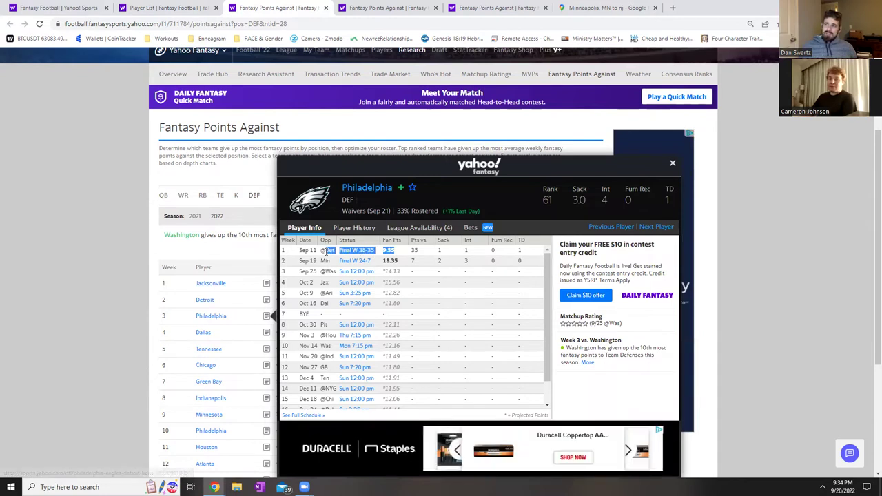
pyautogui.click(514, 367)
pyautogui.moveTo(399, 252); pyautogui.dragTo(320, 252)
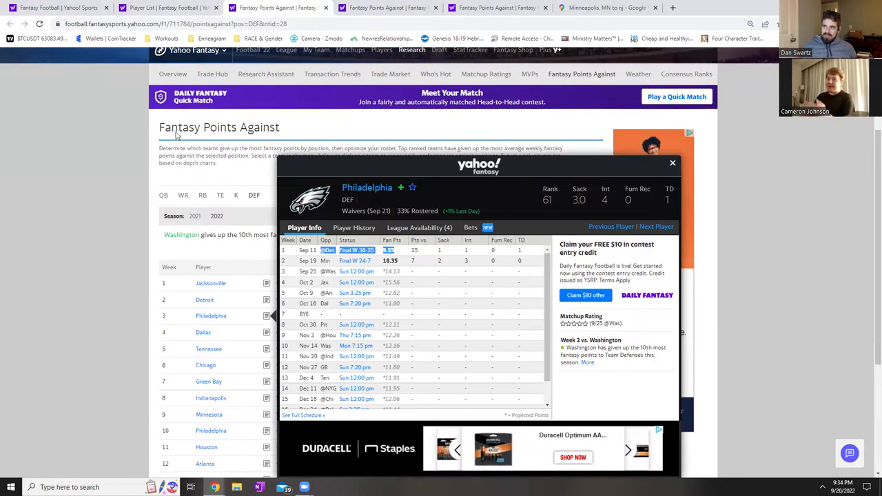
pyautogui.click(673, 163)
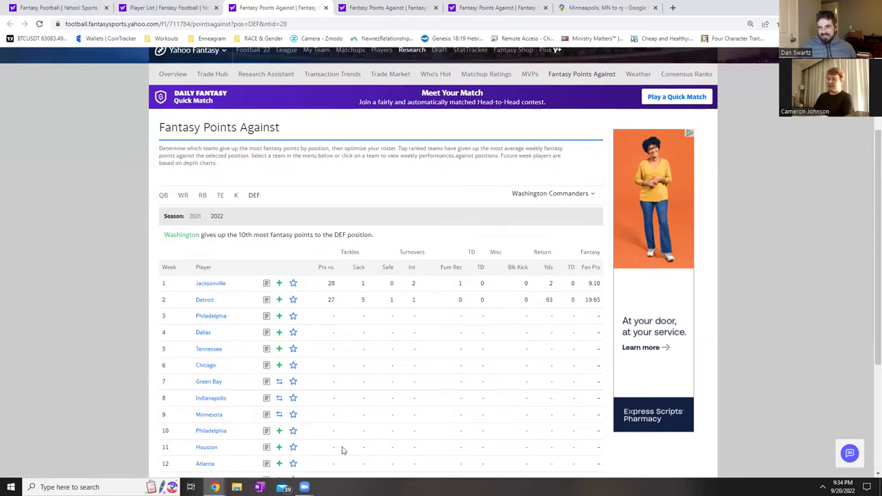
# Return to the defense list and compare the Philadelphia and Kansas City defenses' weekly results and projected points in their player cards.
pyautogui.click(157, 8)
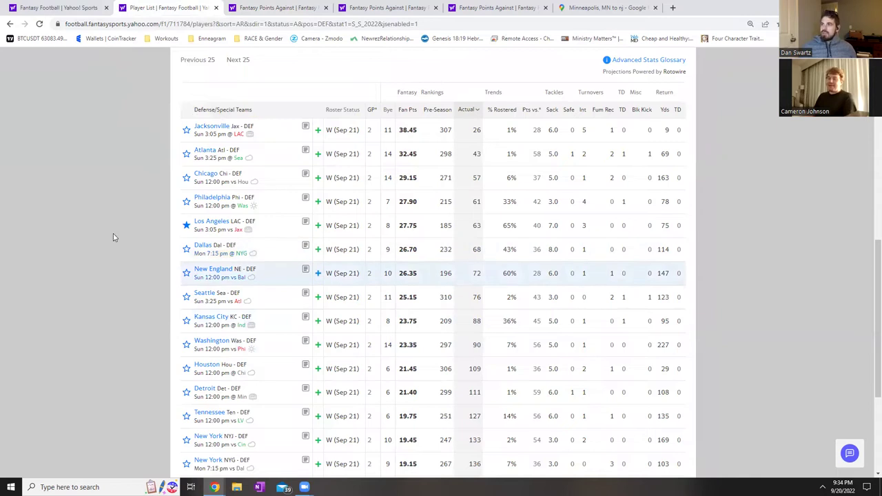
pyautogui.scroll(-2, 242, 397)
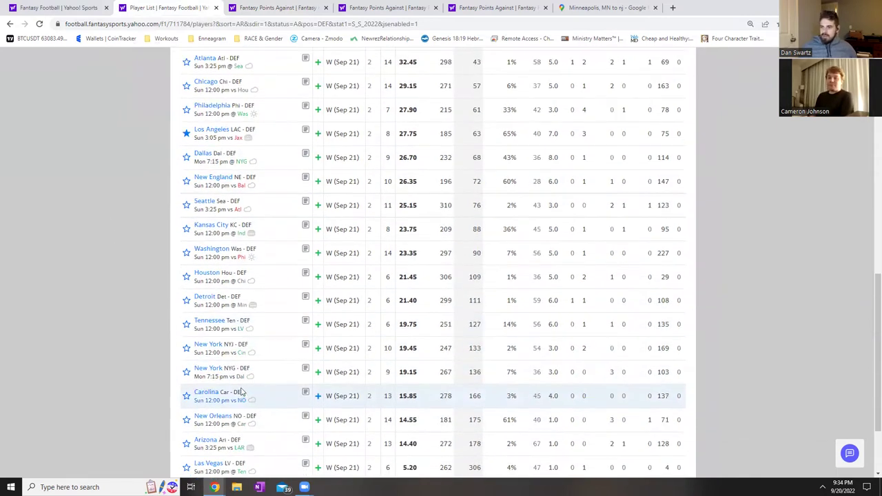
pyautogui.scroll(1, 269, 276)
pyautogui.scroll(1, 266, 222)
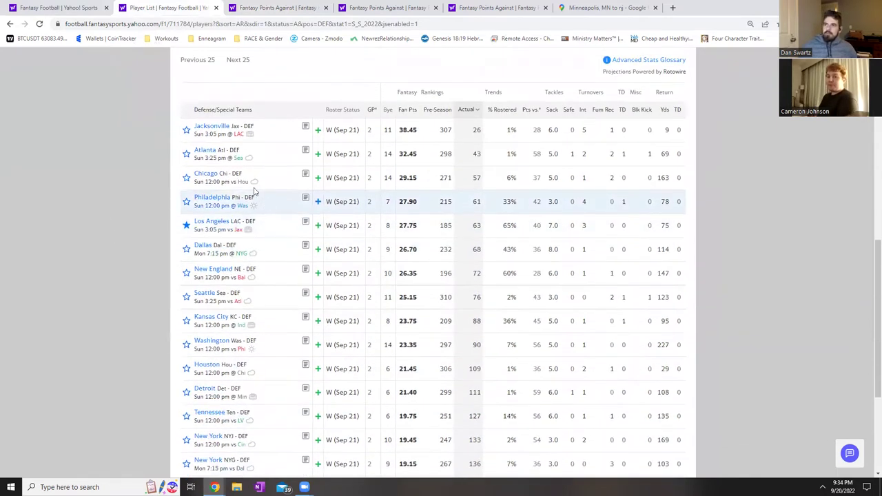
pyautogui.click(306, 197)
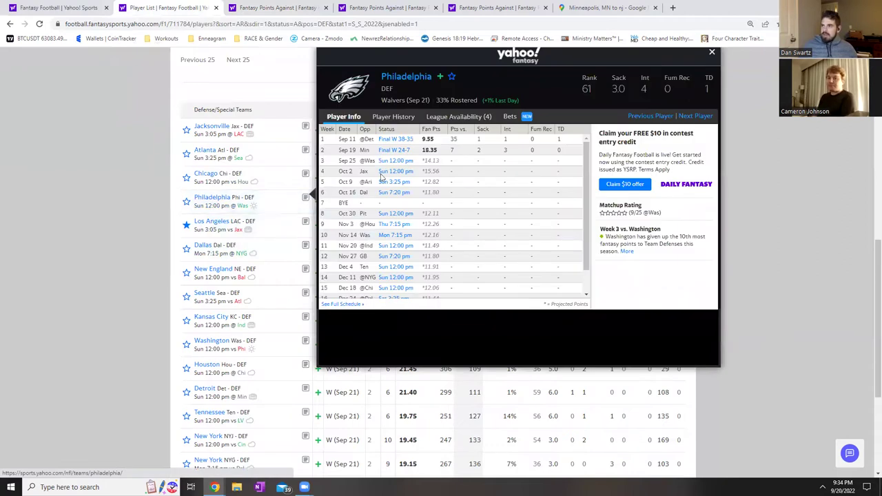
pyautogui.click(306, 317)
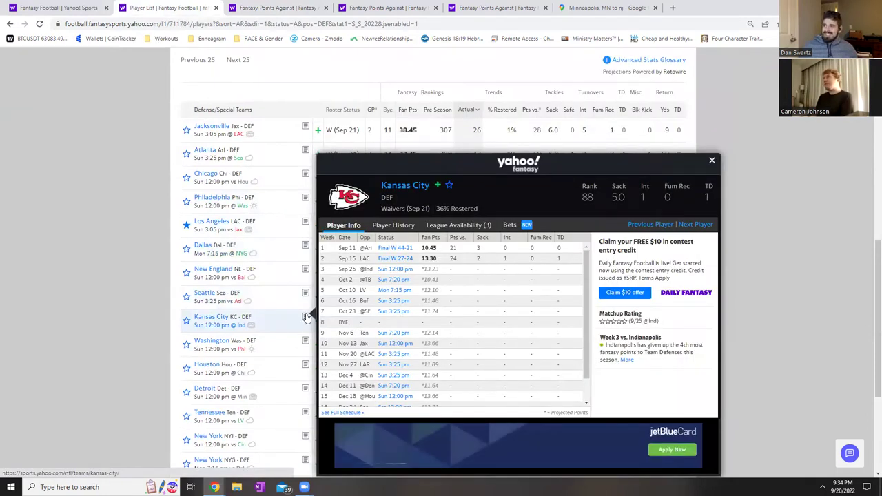
pyautogui.click(712, 161)
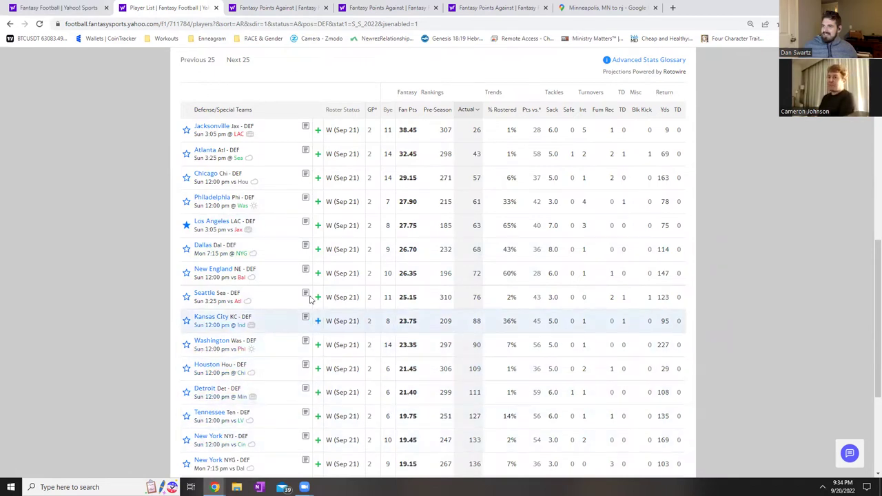
# Examine the fantasy points the New York Giants, the Dallas defense's Week 3 opponent, give up to defenses.
pyautogui.click(241, 254)
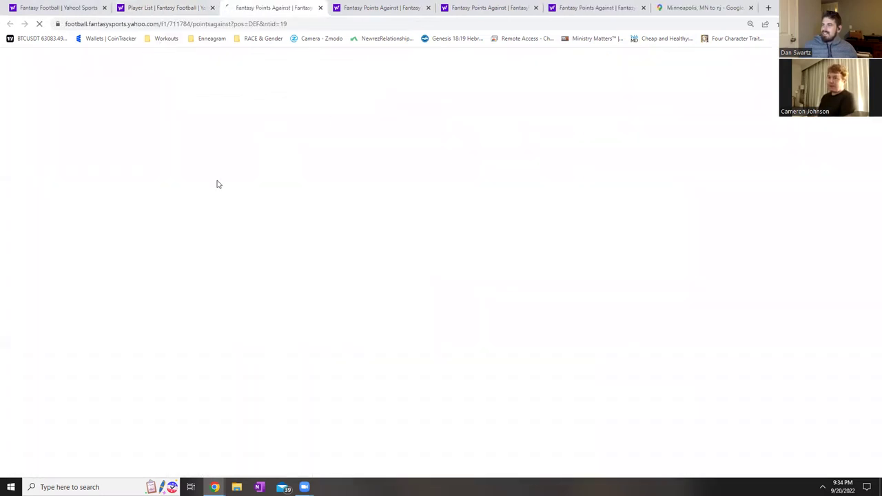
pyautogui.scroll(-2, 398, 349)
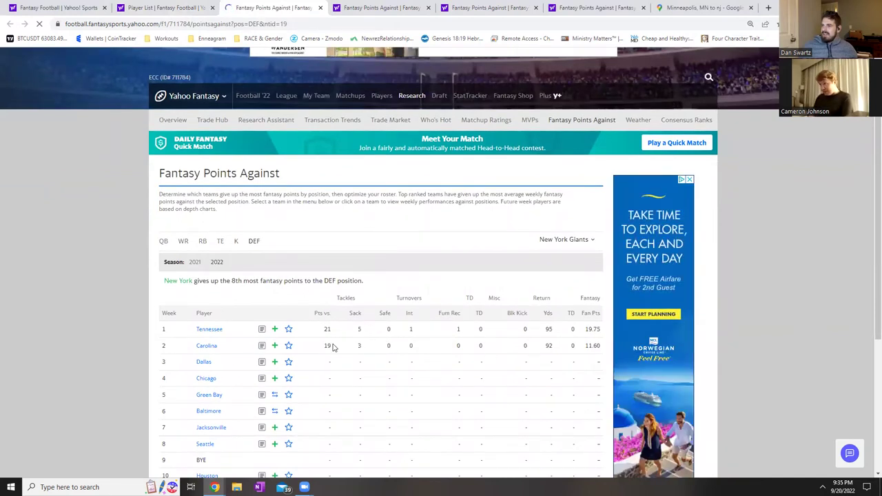
pyautogui.scroll(-1, 340, 349)
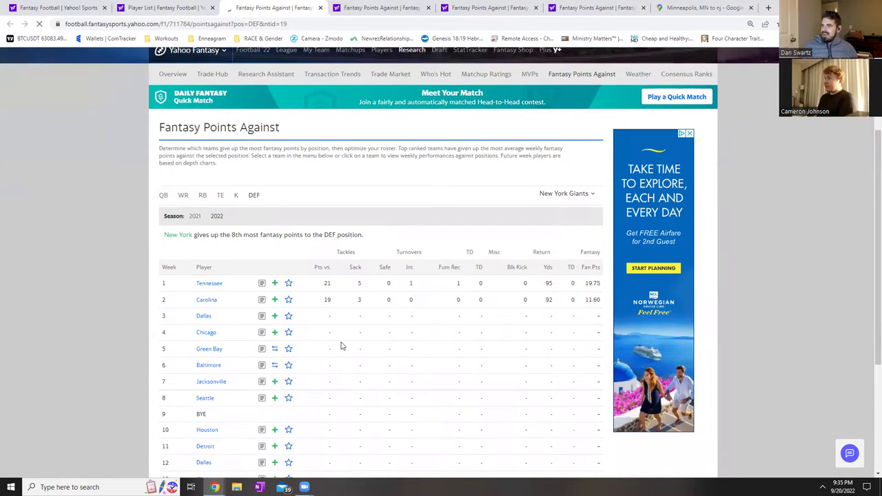
pyautogui.scroll(-2, 350, 342)
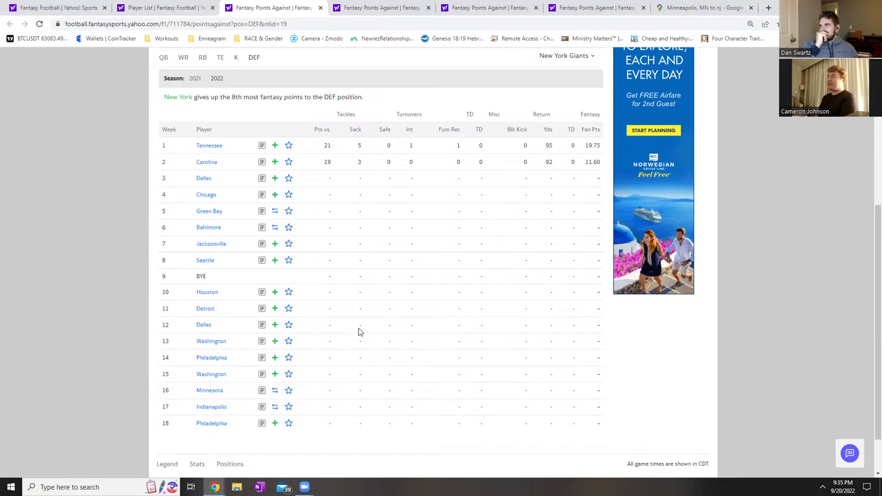
# Replace the Google Maps route page with the FantasyPros My Playbook site at fantasypros.com/mlb/myplaybook/.
pyautogui.click(165, 10)
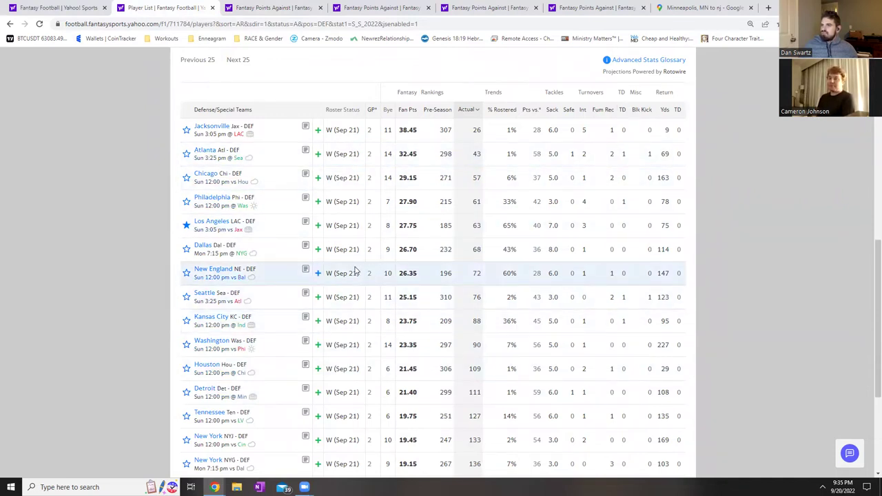
pyautogui.click(693, 8)
pyautogui.click(631, 8)
pyautogui.click(692, 8)
pyautogui.click(636, 26)
pyautogui.write('mypla')
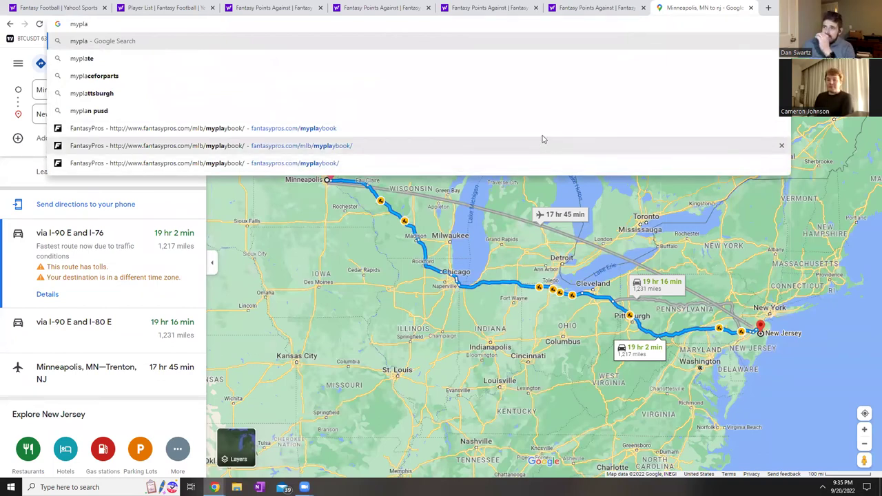
pyautogui.click(542, 135)
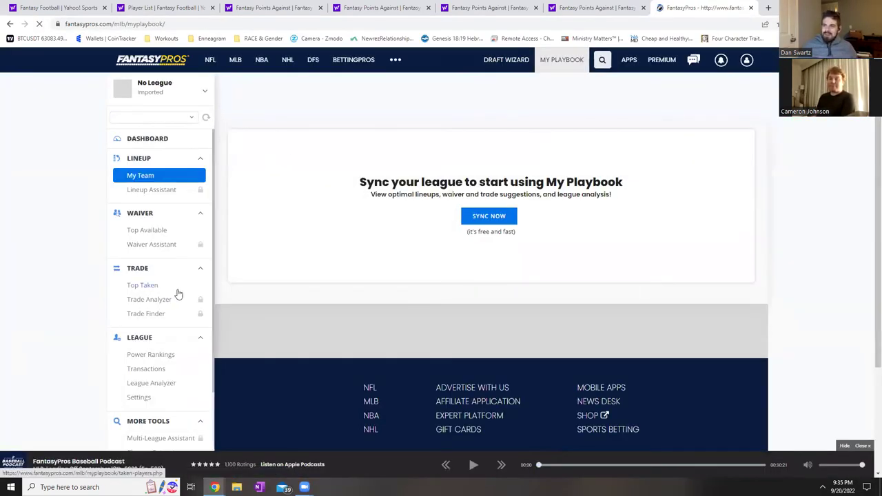
pyautogui.scroll(-1, 175, 294)
pyautogui.scroll(-1, 169, 329)
pyautogui.scroll(2, 177, 311)
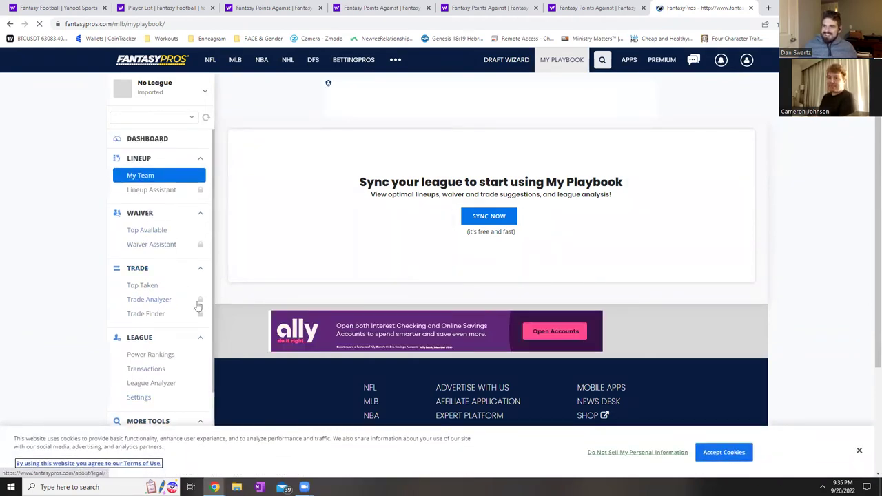
pyautogui.scroll(-1, 198, 307)
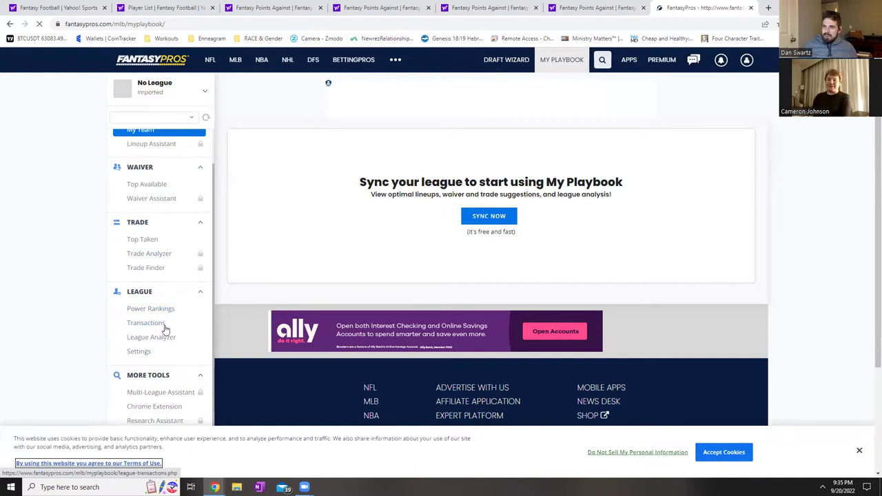
pyautogui.scroll(-1, 178, 315)
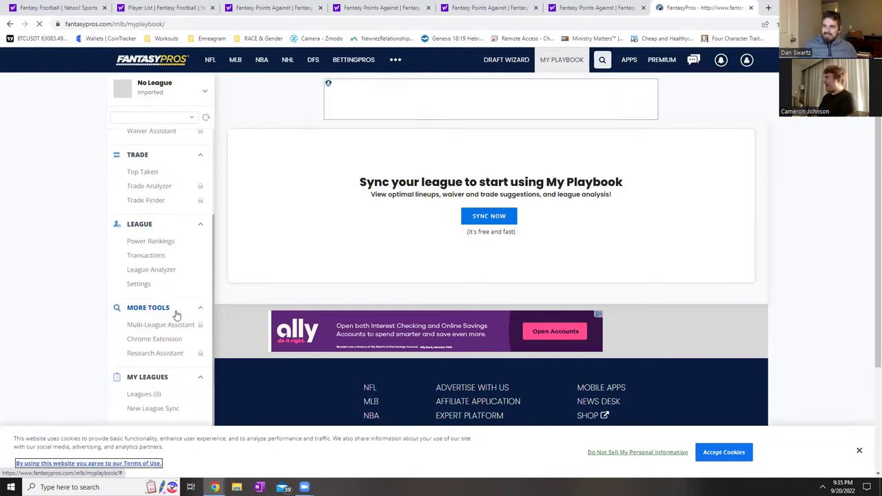
pyautogui.scroll(2, 178, 303)
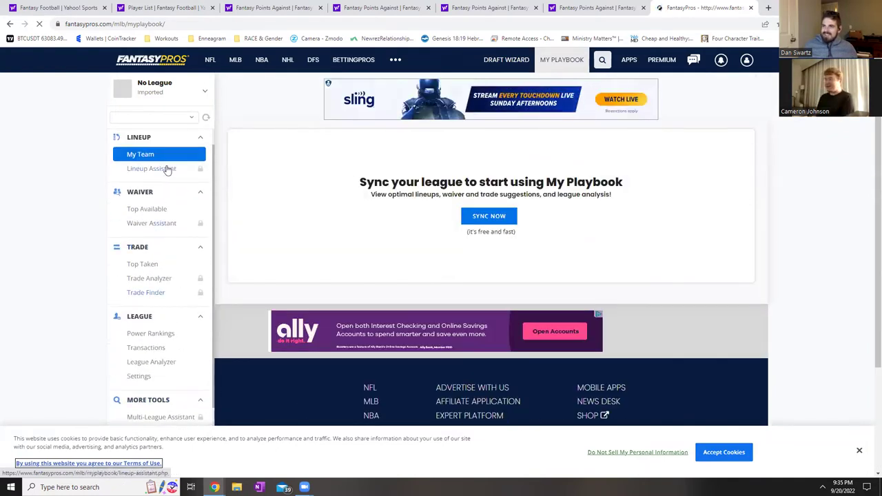
# Open the NFL My Playbook for the ECC league and bring up its trade cheat sheets.
pyautogui.click(747, 62)
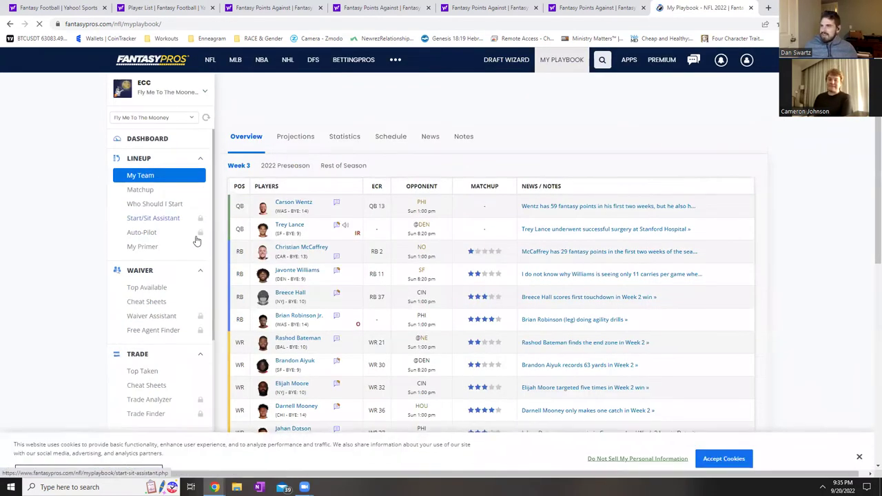
pyautogui.scroll(-1, 190, 245)
pyautogui.scroll(-1, 159, 331)
pyautogui.click(158, 294)
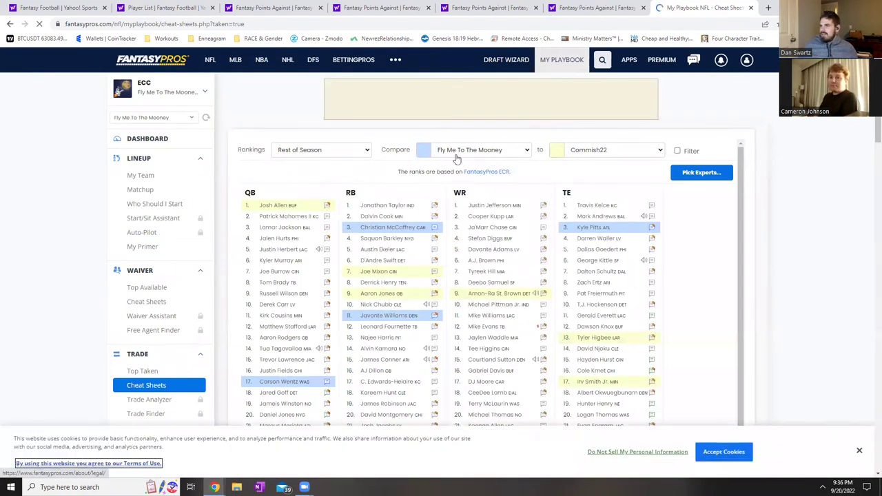
# Set the cheat sheet rankings to Week 3.
pyautogui.click(336, 152)
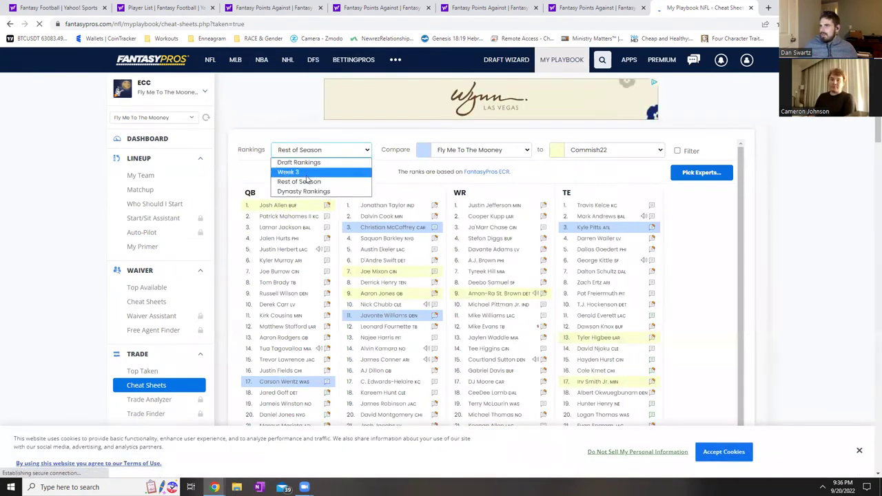
pyautogui.click(308, 182)
pyautogui.click(314, 155)
pyautogui.click(305, 171)
# Look through the Week 3 positional rankings down to the team defense rankings.
pyautogui.scroll(-5, 521, 306)
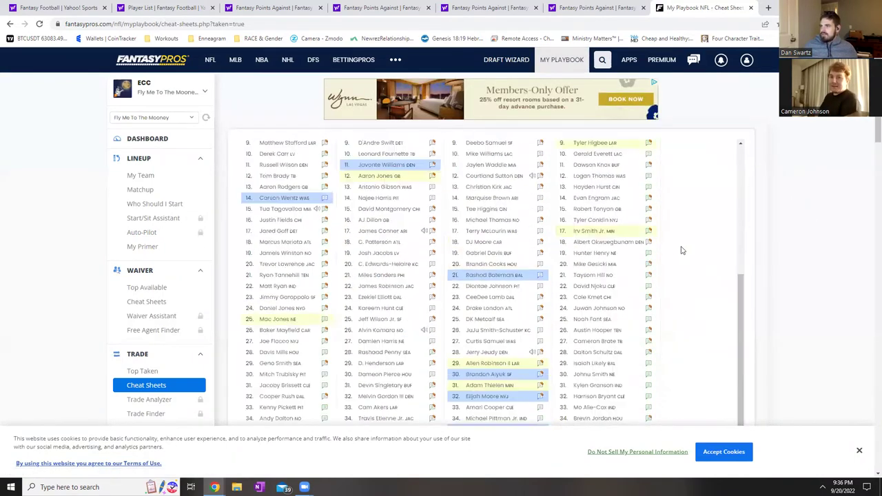
pyautogui.scroll(4, 679, 248)
pyautogui.scroll(-1, 634, 243)
pyautogui.scroll(-12, 634, 243)
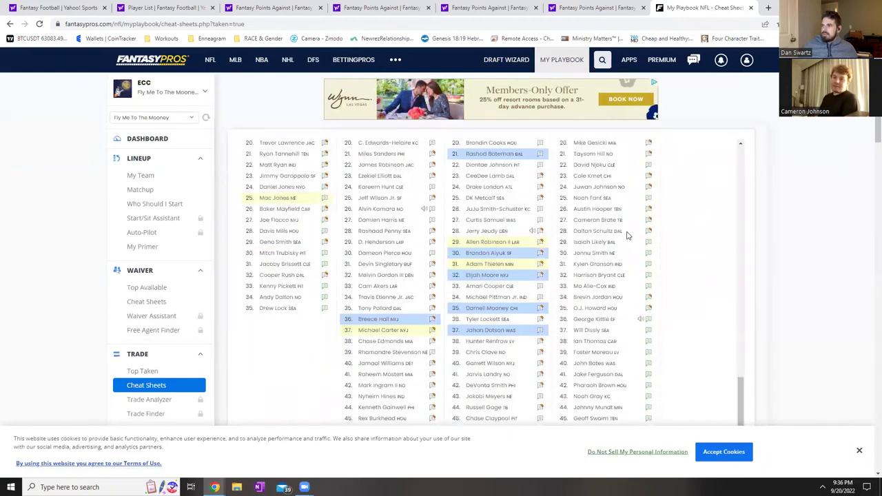
pyautogui.scroll(-3, 782, 301)
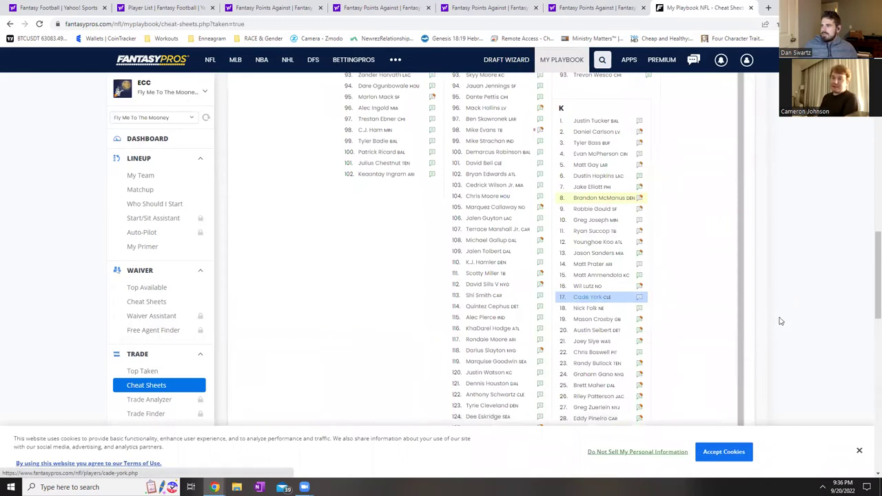
pyautogui.scroll(-1, 780, 319)
pyautogui.scroll(-1, 779, 321)
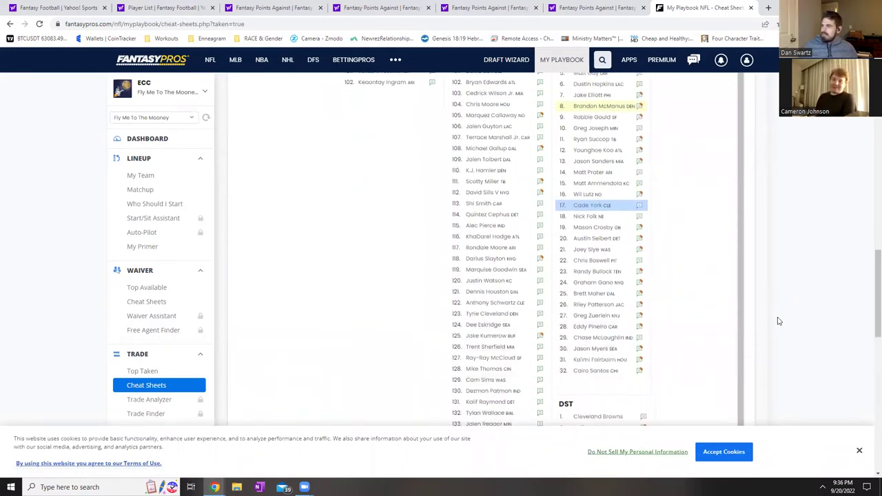
pyautogui.scroll(-5, 778, 319)
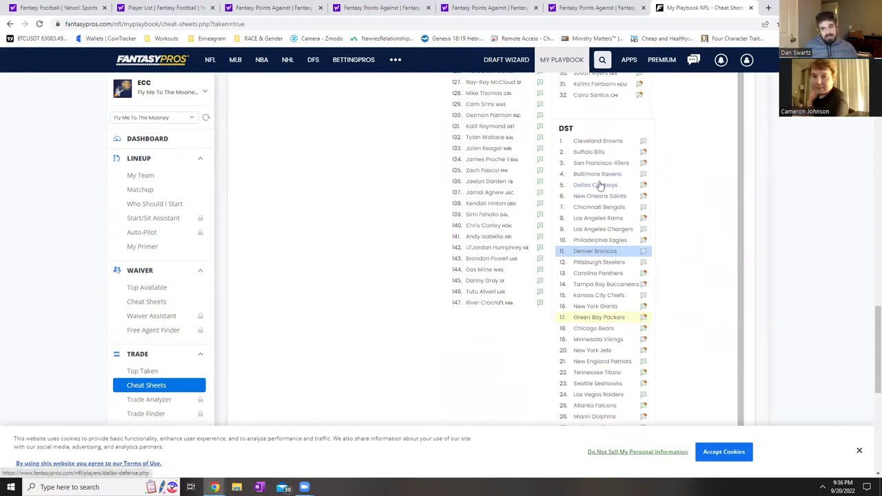
# Check the Dallas Cowboys defense's recent news and Week 3 projections in its player card, and close it.
pyautogui.click(644, 186)
pyautogui.scroll(-1, 419, 339)
pyautogui.scroll(-2, 408, 333)
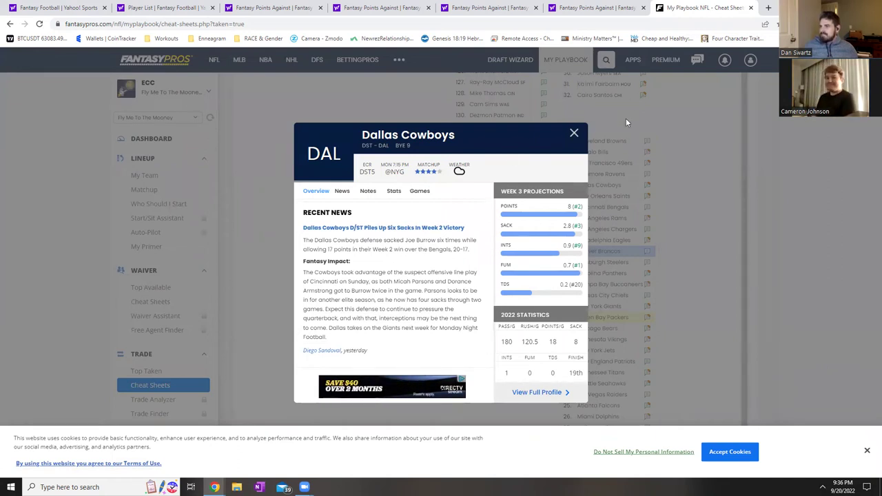
pyautogui.click(574, 133)
# Close the Jacksonville and Indianapolis Fantasy Points Against pages and the FantasyPros cheat sheet.
pyautogui.click(589, 7)
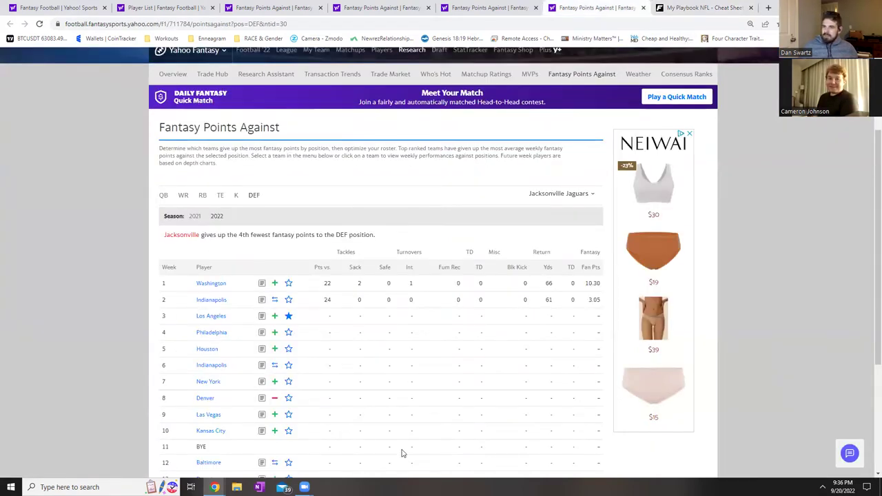
pyautogui.click(643, 7)
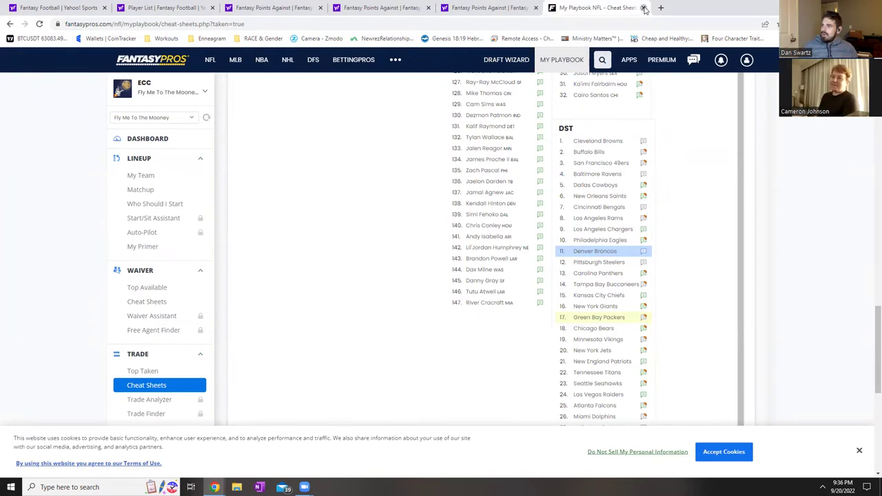
pyautogui.click(644, 8)
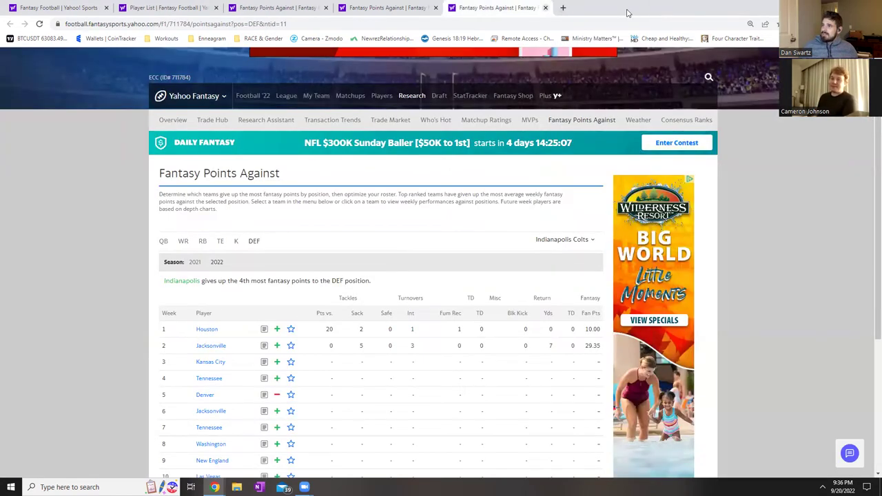
pyautogui.click(545, 8)
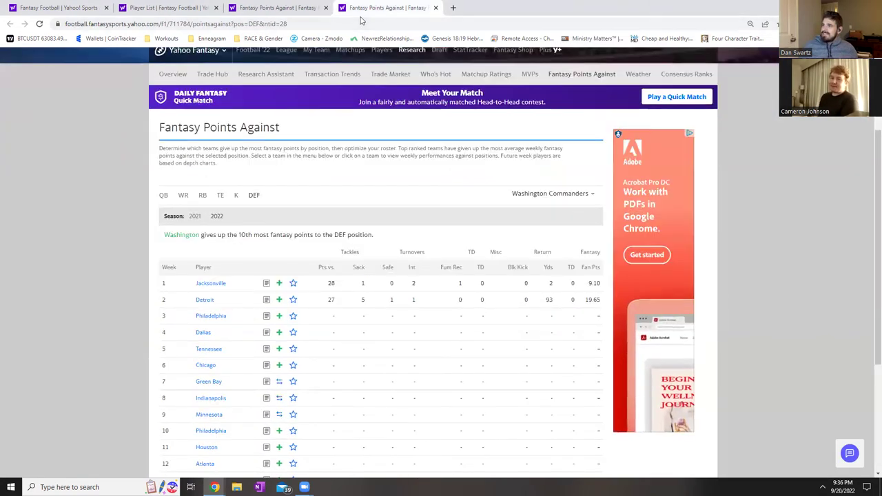
# From the available defenses list, create a waiver claim that adds the Dallas defense and drops the Denver defense.
pyautogui.click(157, 8)
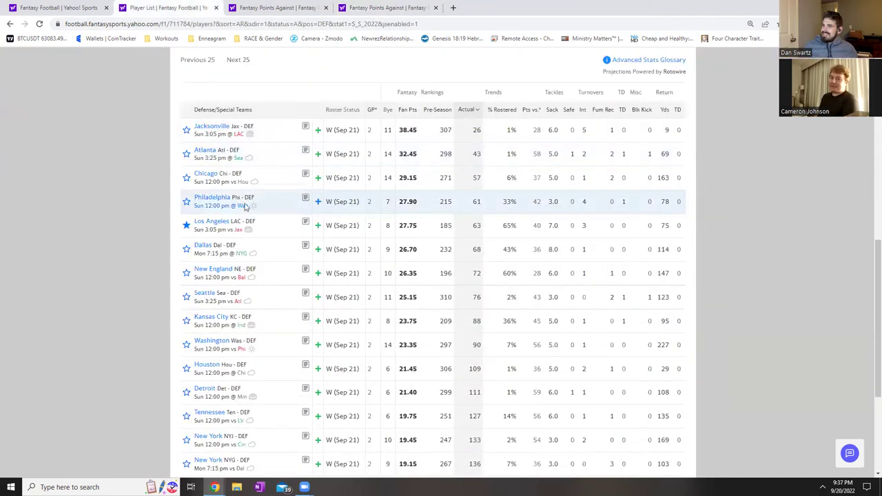
pyautogui.click(319, 251)
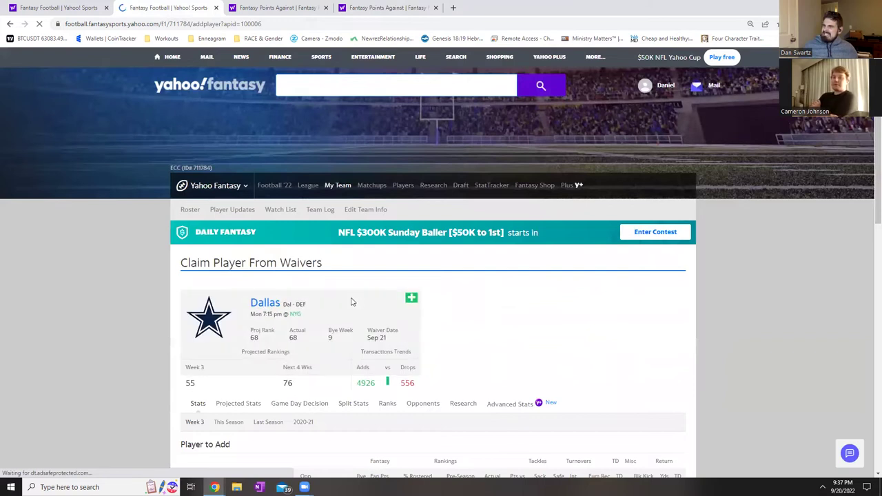
pyautogui.scroll(-7, 360, 292)
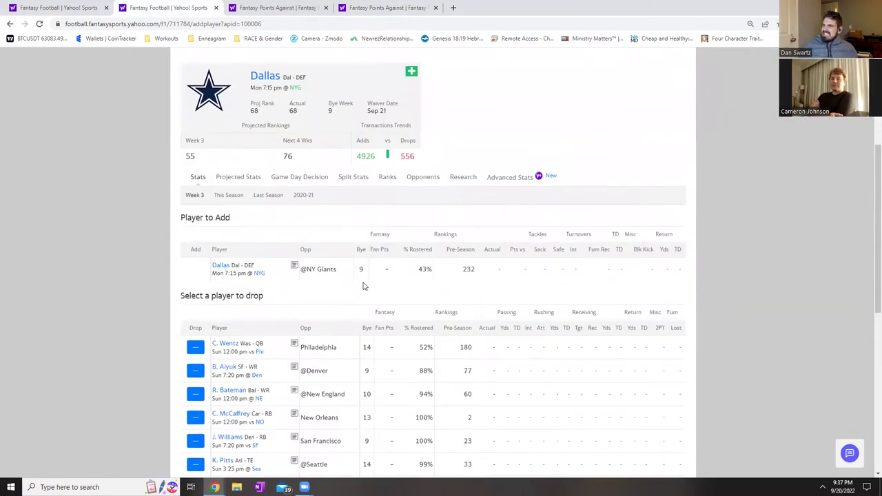
pyautogui.scroll(-3, 368, 277)
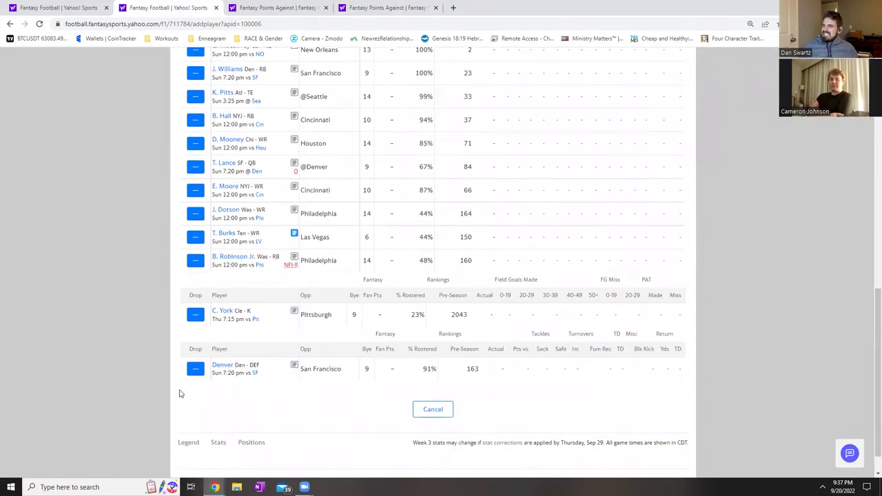
pyautogui.click(195, 370)
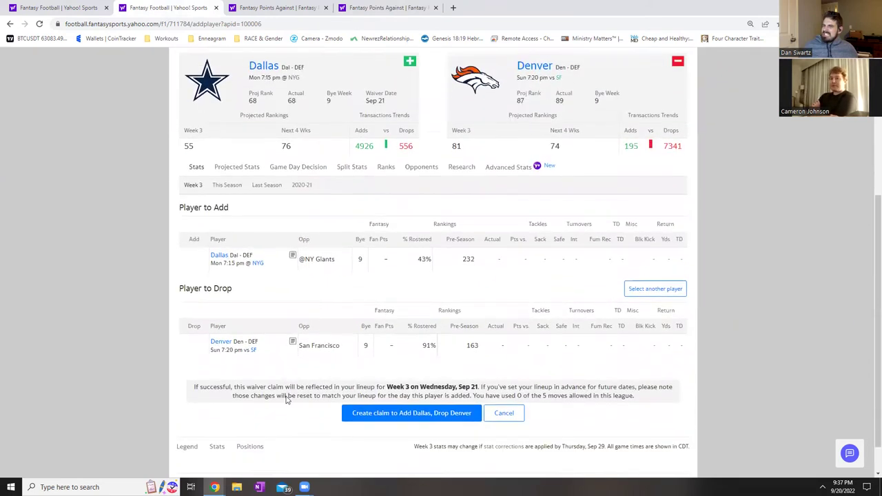
pyautogui.click(353, 412)
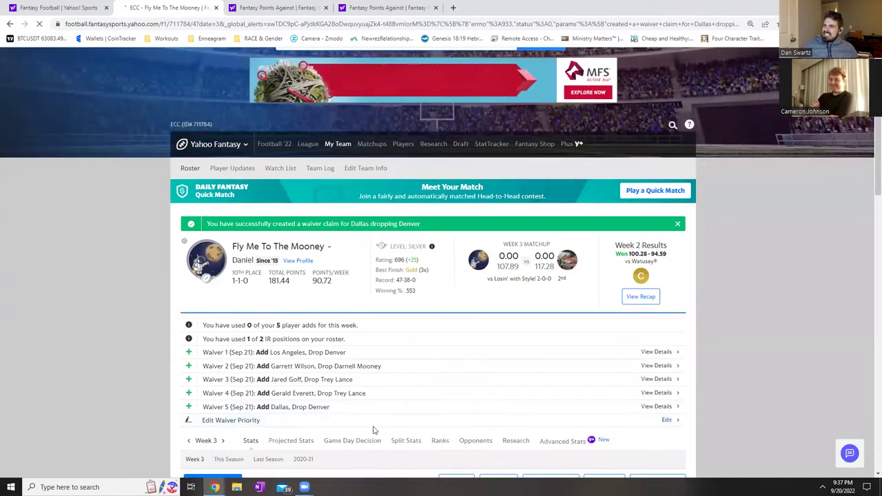
# Reorder the waiver claims to Dallas 1, Los Angeles 2, Garrett Wilson 3, Jared Goff 4 and Gerald Everett 5, and save the priority.
pyautogui.scroll(-3, 372, 431)
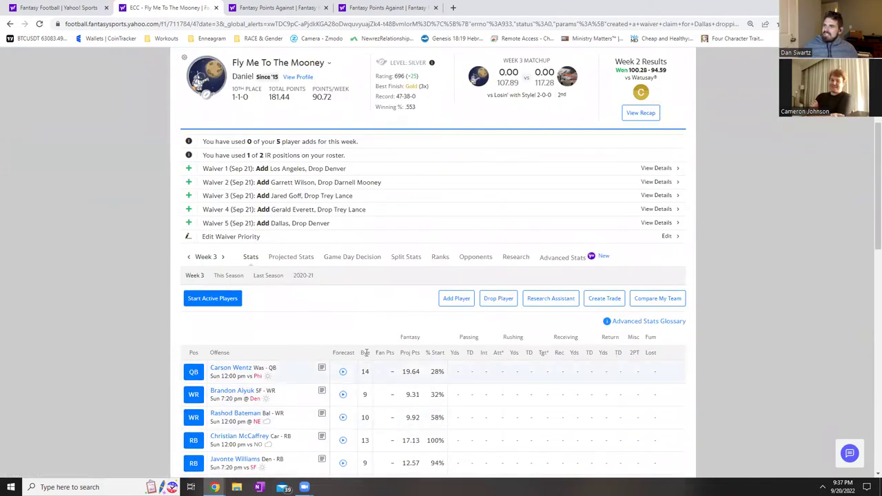
pyautogui.click(257, 239)
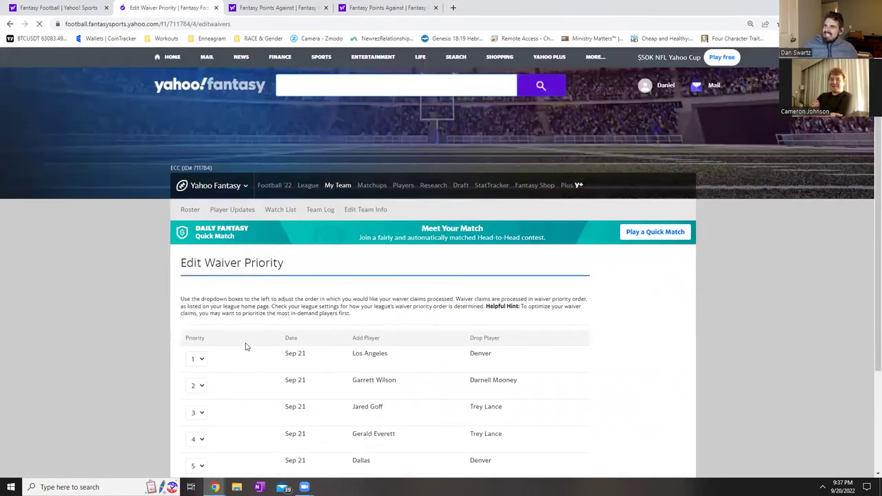
pyautogui.scroll(-2, 250, 368)
pyautogui.click(199, 338)
pyautogui.click(195, 347)
pyautogui.click(198, 228)
pyautogui.click(200, 247)
pyautogui.click(201, 254)
pyautogui.click(198, 284)
pyautogui.click(198, 281)
pyautogui.click(201, 317)
pyautogui.click(199, 309)
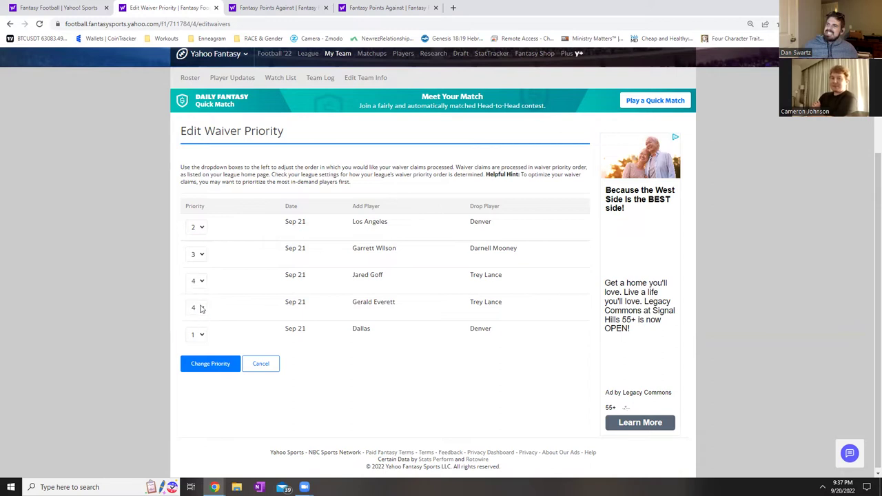
pyautogui.click(205, 353)
pyautogui.click(208, 364)
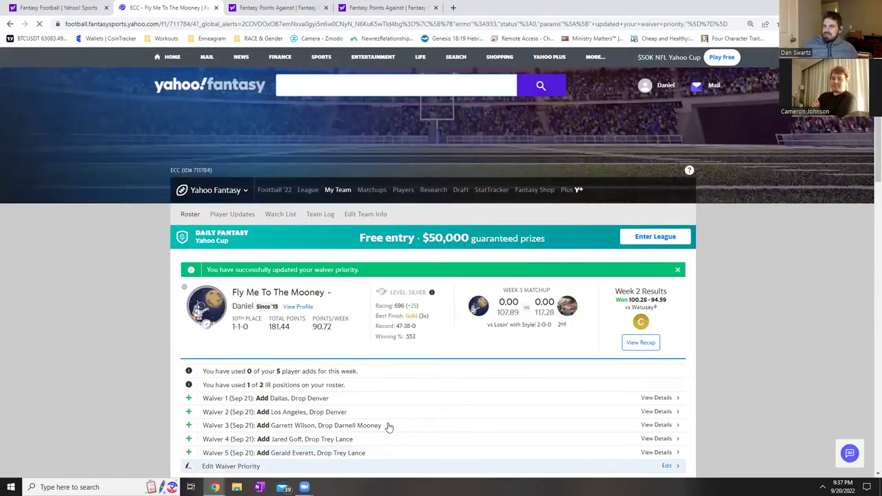
# Review the updated order of the waiver claims on the team page.
pyautogui.scroll(-1, 389, 427)
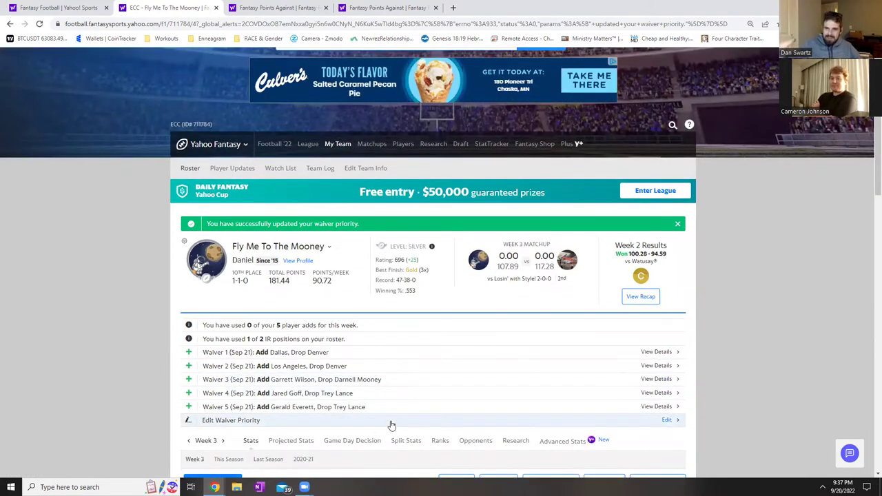
pyautogui.scroll(-1, 476, 385)
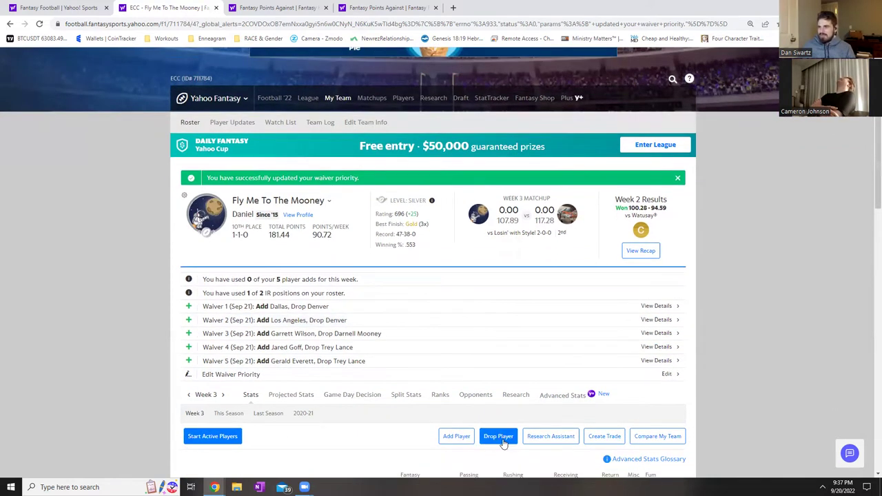
pyautogui.scroll(-1, 783, 282)
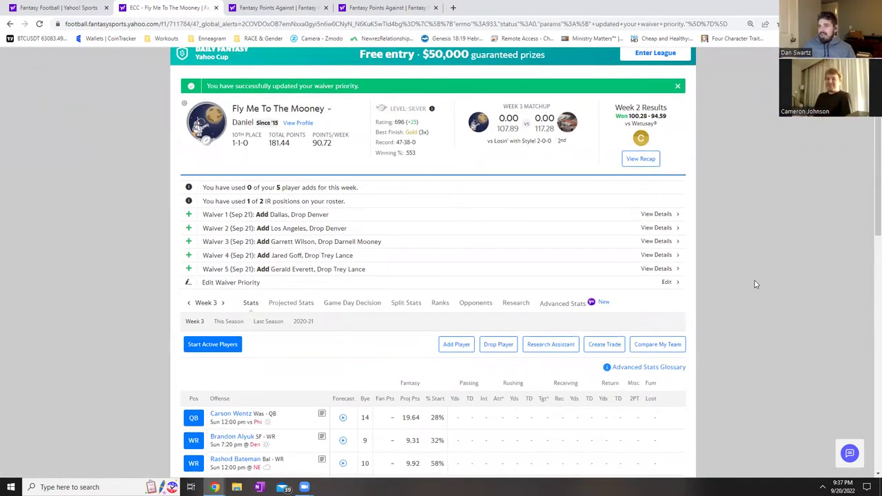
# Reopen the team roster and examine the Week 3 matchups and projected points of the starters and bench players.
pyautogui.scroll(2, 649, 299)
pyautogui.moveTo(329, 148)
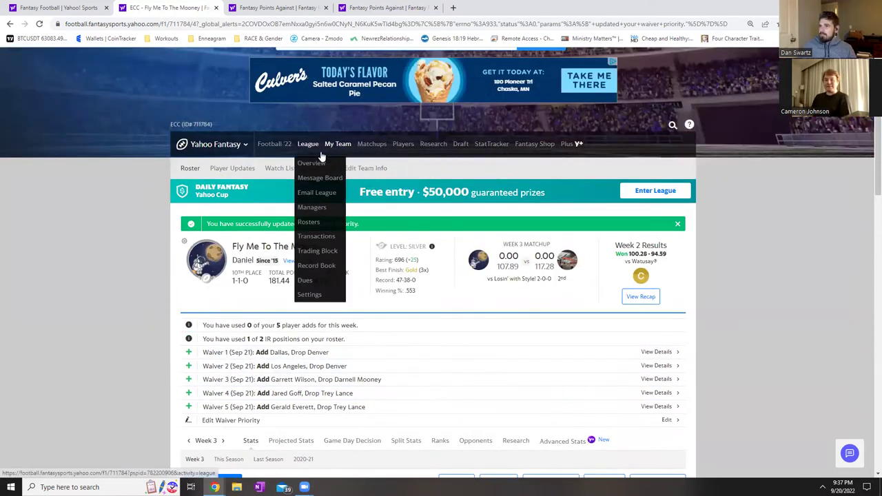
pyautogui.click(337, 163)
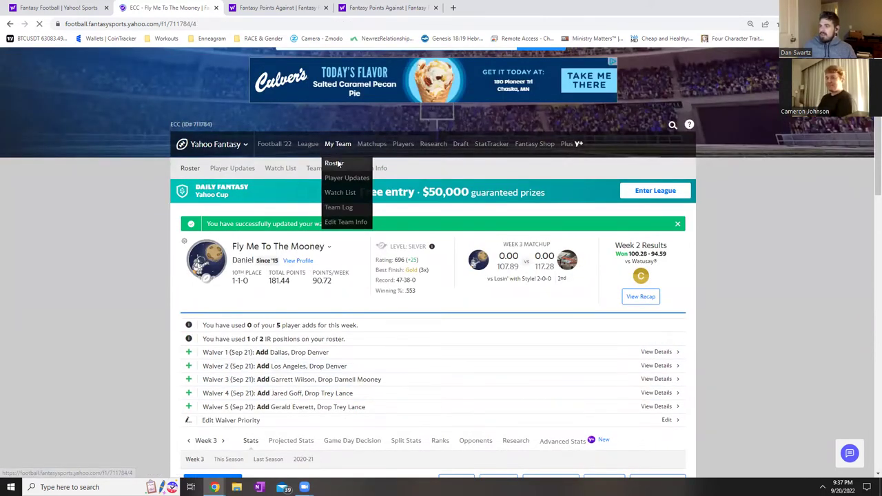
pyautogui.scroll(-2, 501, 222)
pyautogui.scroll(-1, 501, 222)
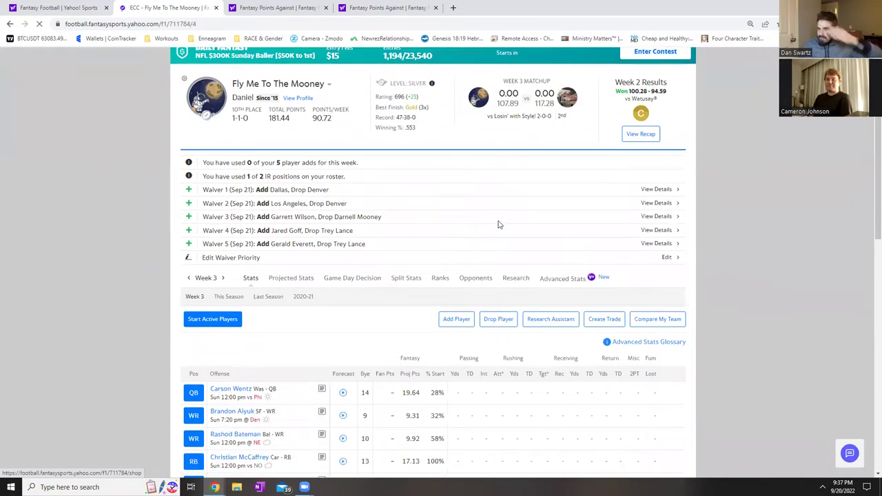
pyautogui.scroll(-3, 670, 233)
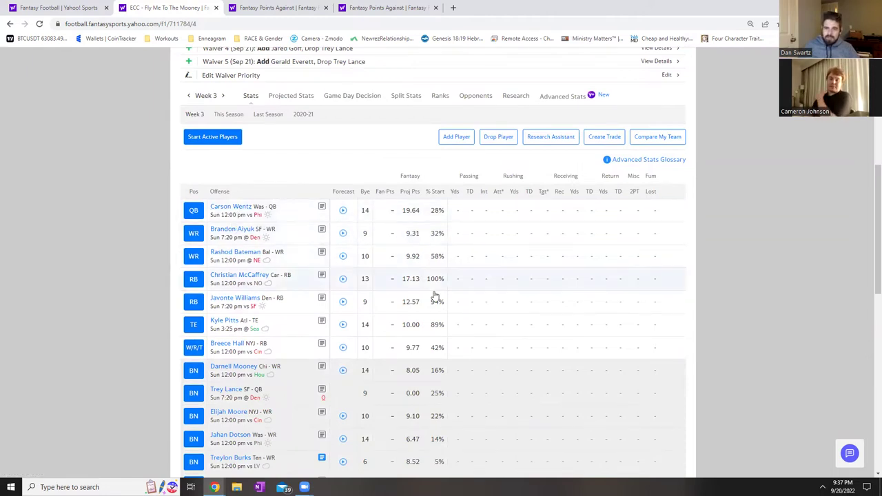
pyautogui.scroll(-1, 329, 254)
pyautogui.scroll(-1, 552, 293)
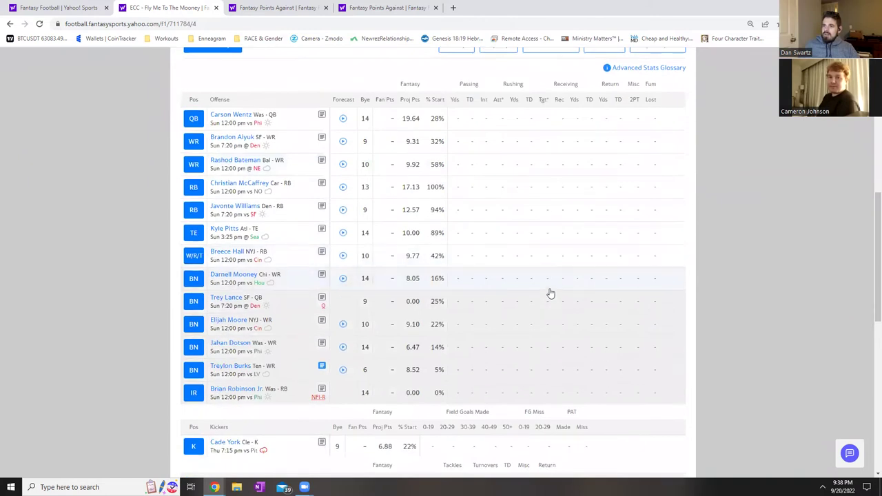
pyautogui.scroll(1, 549, 291)
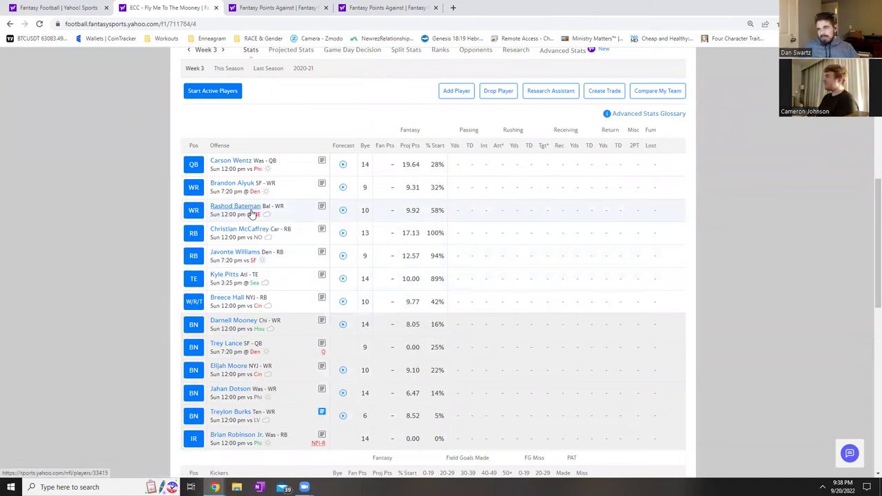
# Check Brandon Aiyuk's weekly results and projected points in his player card, and close it.
pyautogui.moveTo(257, 216)
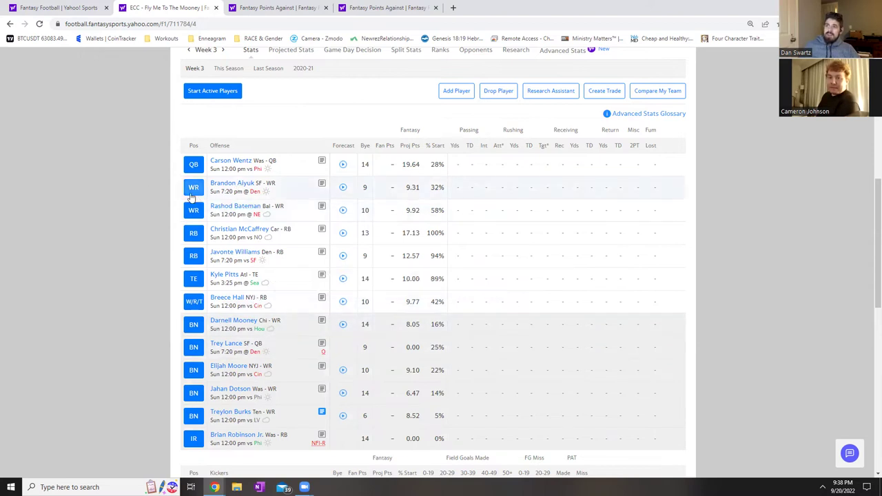
pyautogui.click(322, 186)
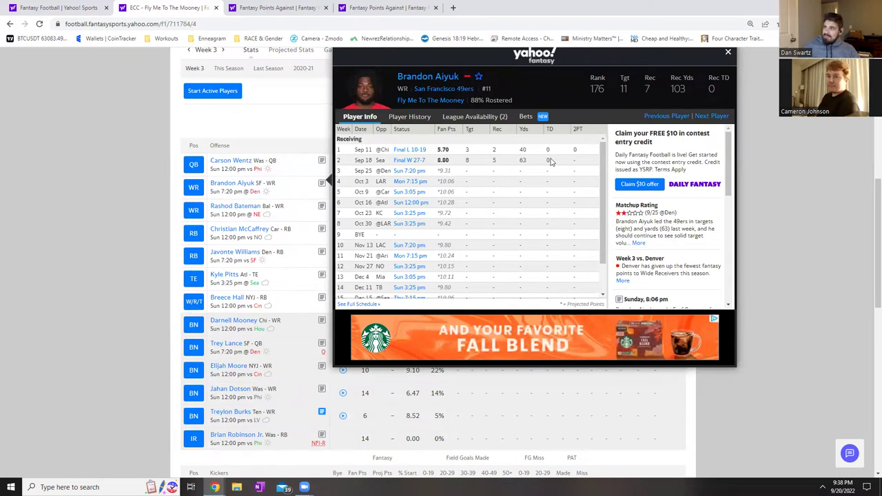
pyautogui.click(727, 52)
pyautogui.scroll(-1, 334, 317)
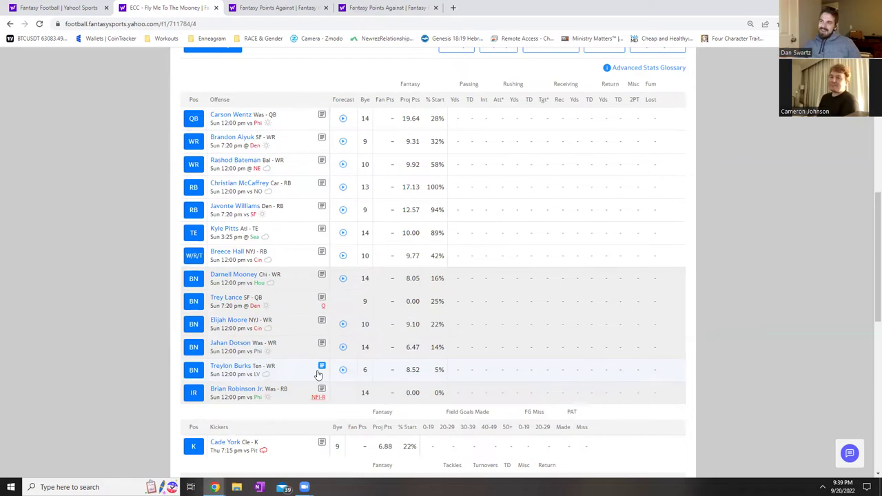
# Check Elijah Moore's weekly results, projected points and Week 3 outlook in his player card, and close it.
pyautogui.moveTo(261, 264)
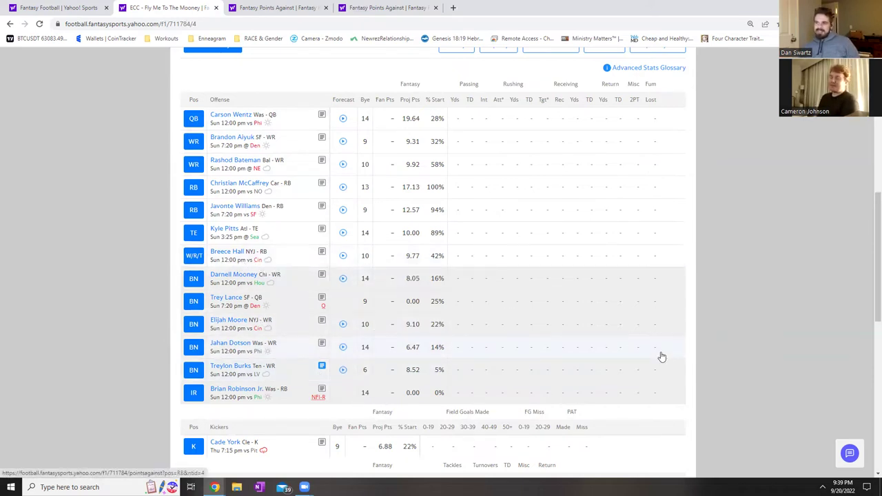
pyautogui.click(323, 322)
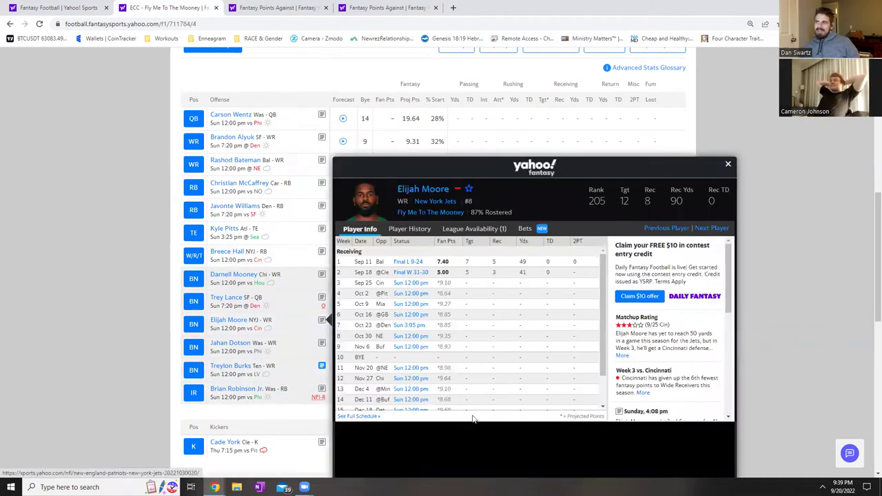
pyautogui.scroll(-3, 672, 367)
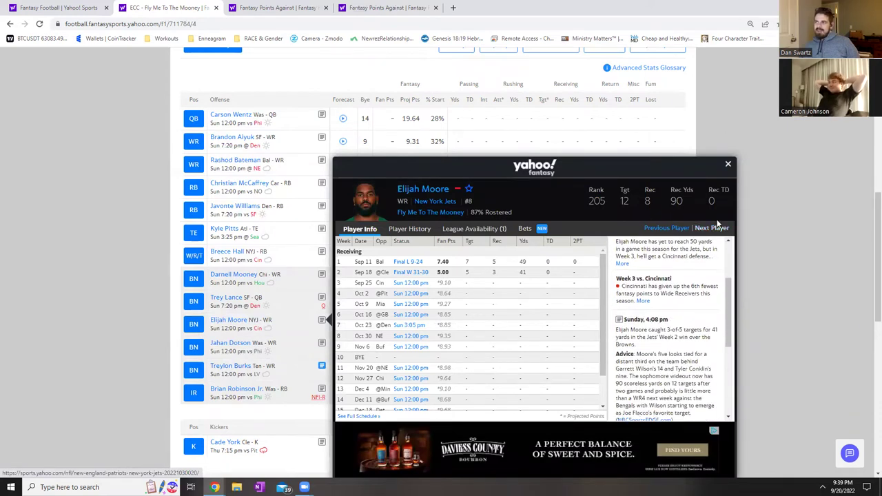
pyautogui.scroll(2, 648, 276)
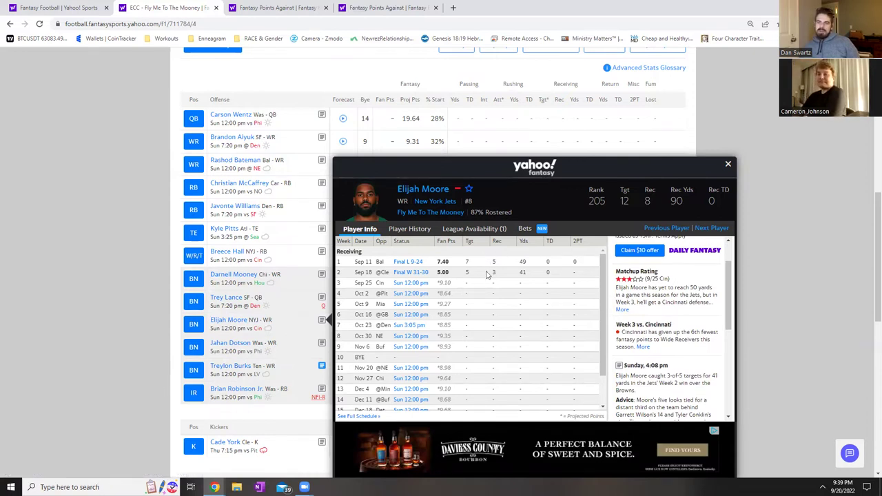
pyautogui.click(729, 165)
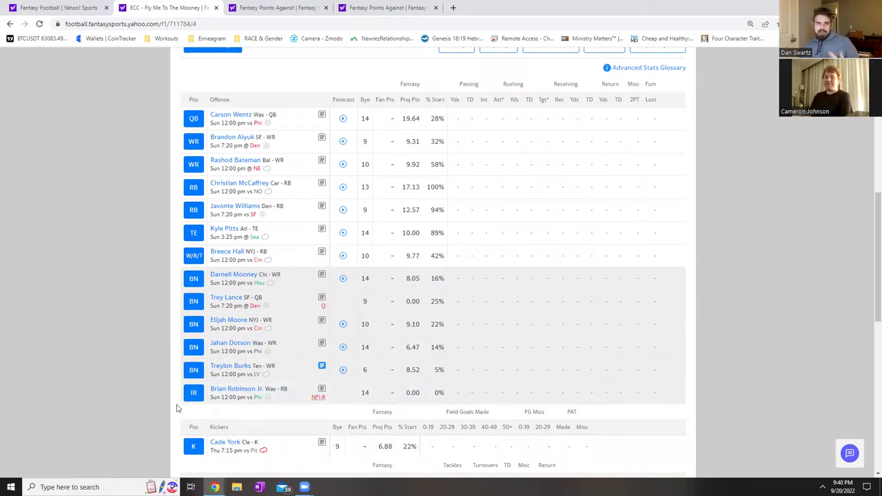
# Check Treylon Burks's weekly results, projected points and latest player notes in his player card, and close it.
pyautogui.moveTo(325, 368); pyautogui.dragTo(285, 368)
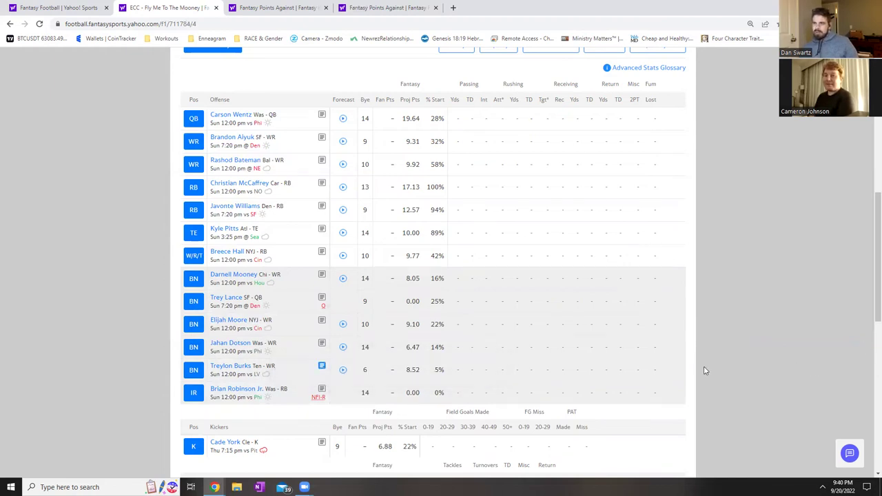
pyautogui.click(321, 366)
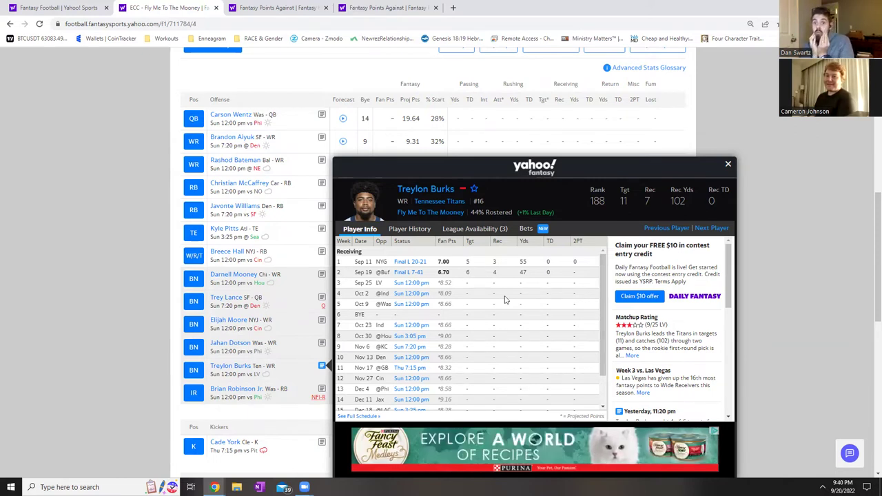
pyautogui.scroll(2, 505, 300)
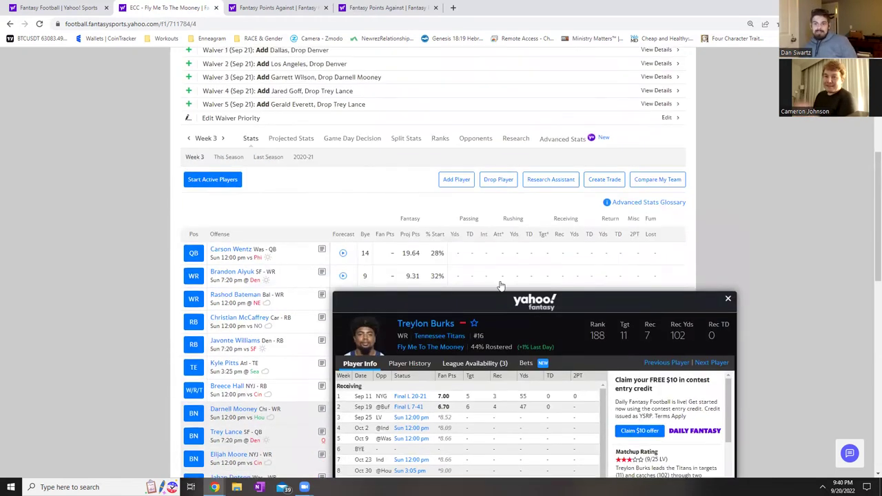
pyautogui.scroll(-1, 536, 344)
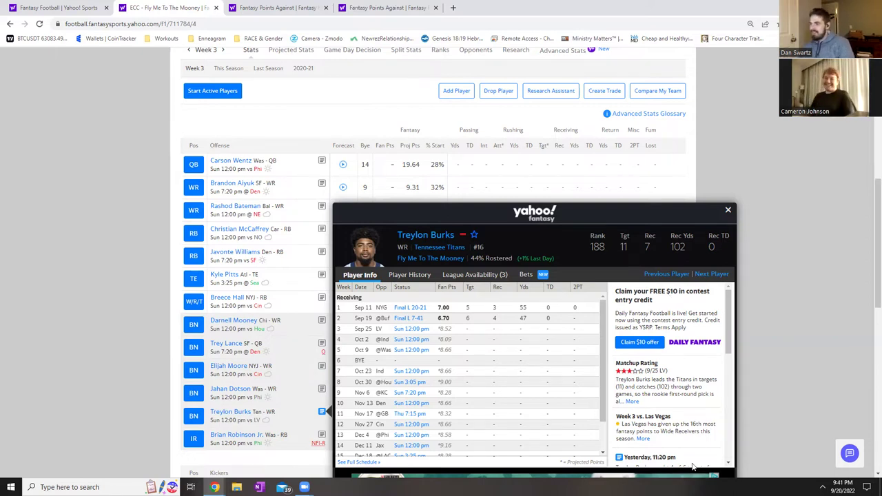
pyautogui.scroll(-2, 695, 445)
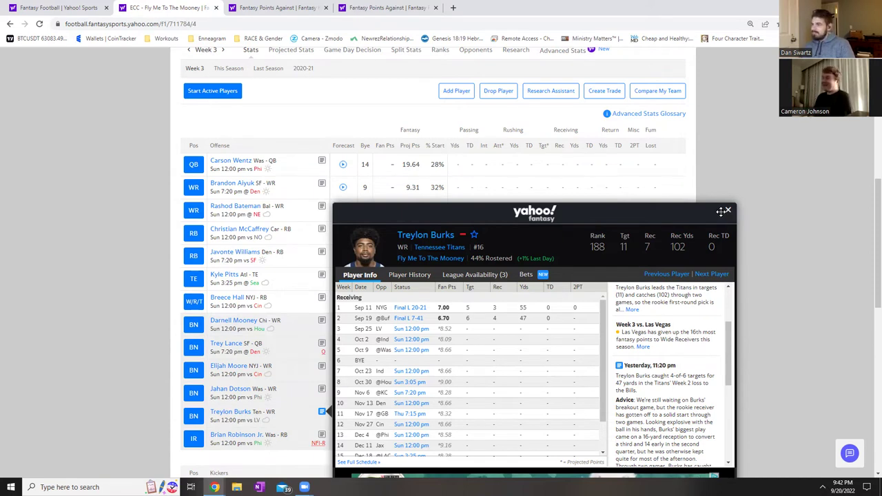
pyautogui.click(728, 211)
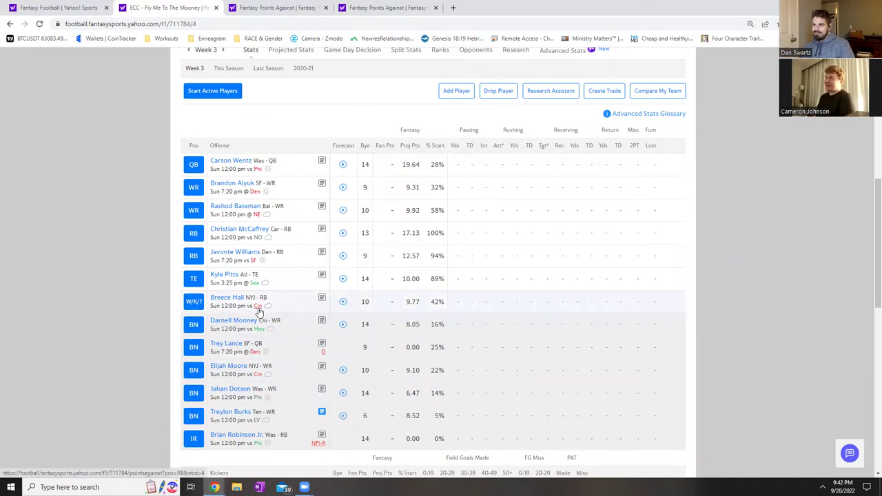
# Swap Treylon Burks into the W/R/T spot in place of Breece Hall, moving Hall to the bench for Week 3.
pyautogui.moveTo(259, 311)
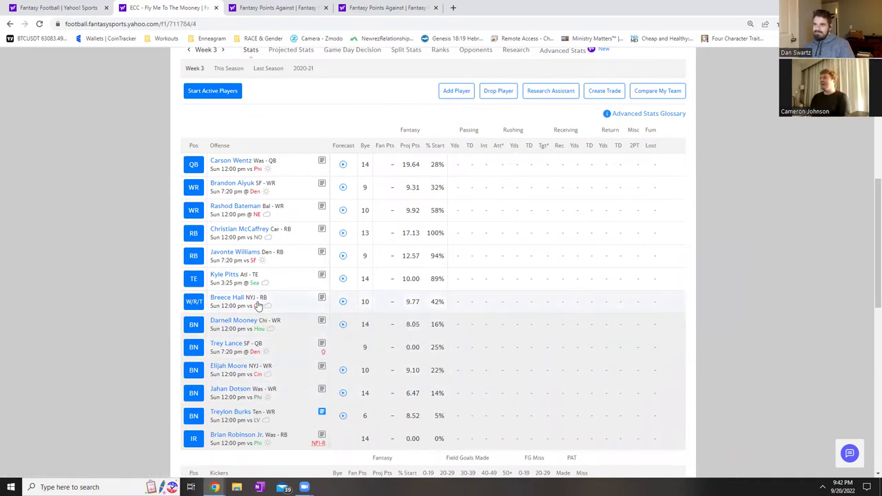
pyautogui.moveTo(259, 376)
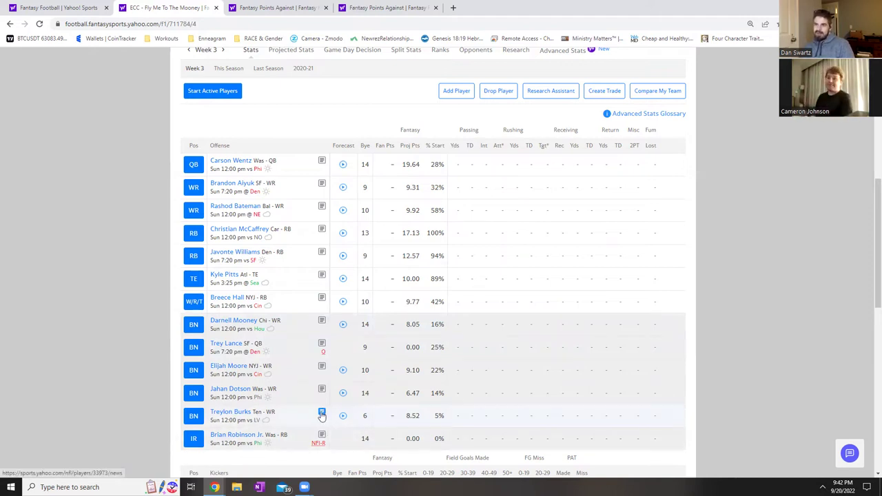
pyautogui.click(194, 416)
pyautogui.click(197, 307)
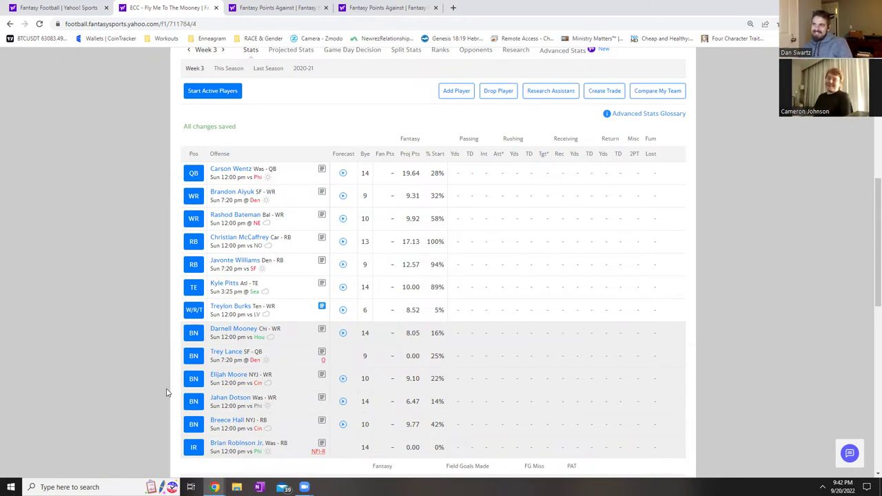
# Review the updated Week 3 lineup, including the bench, kicker, defense, projected total and pending waiver claims.
pyautogui.scroll(-2, 165, 395)
pyautogui.scroll(-2, 172, 389)
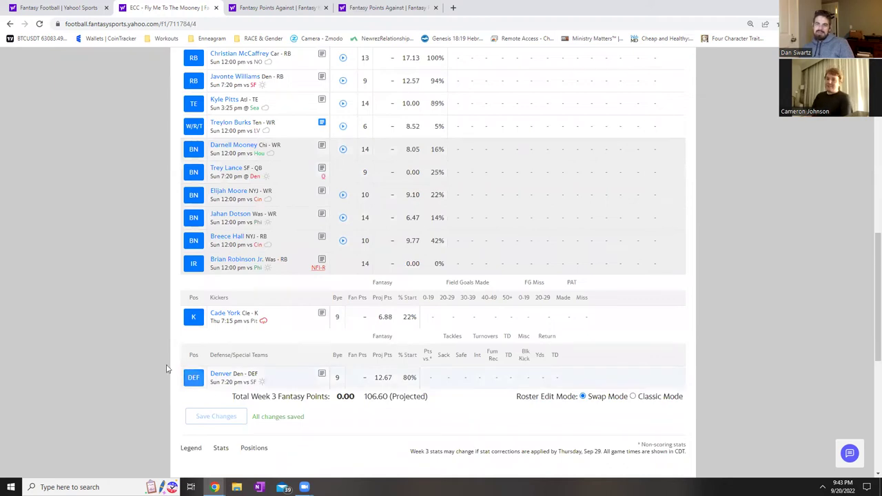
pyautogui.moveTo(264, 324)
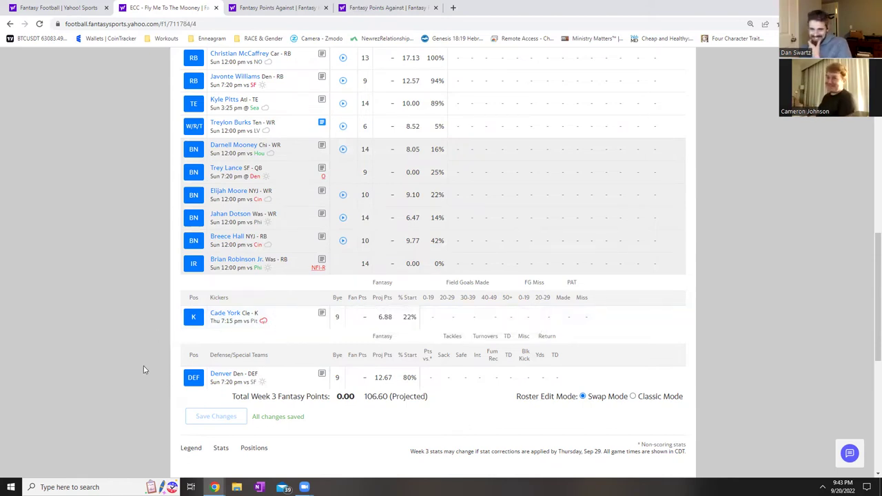
pyautogui.scroll(2, 216, 264)
pyautogui.scroll(5, 216, 264)
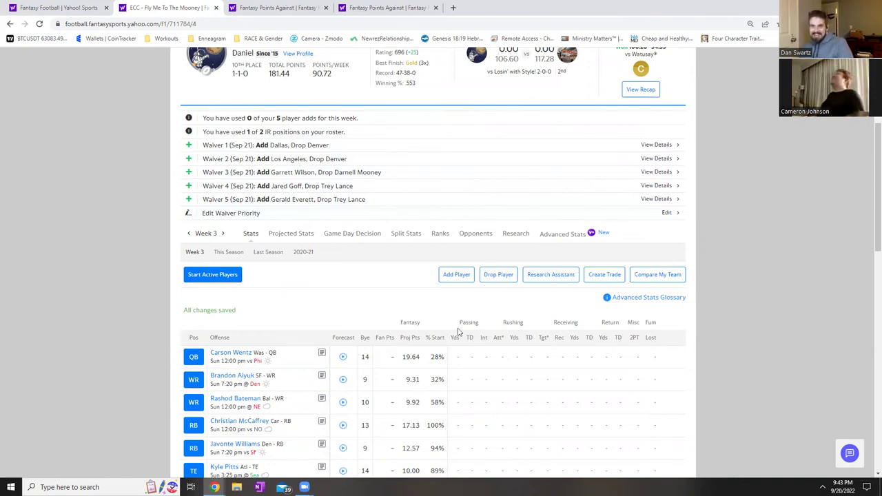
pyautogui.scroll(-2, 216, 421)
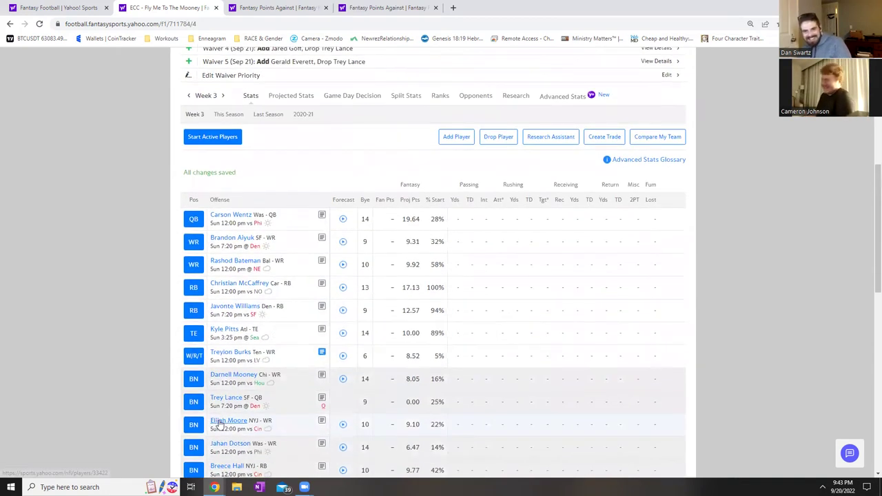
pyautogui.scroll(-2, 147, 381)
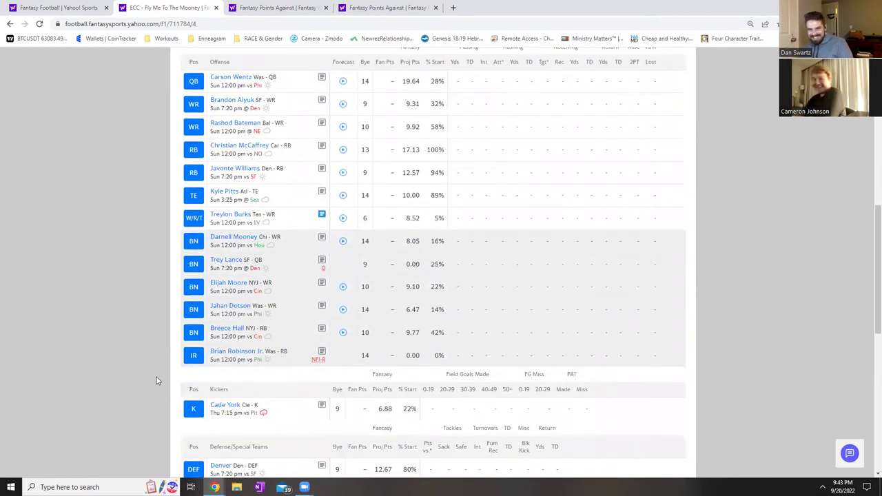
pyautogui.scroll(8, 159, 386)
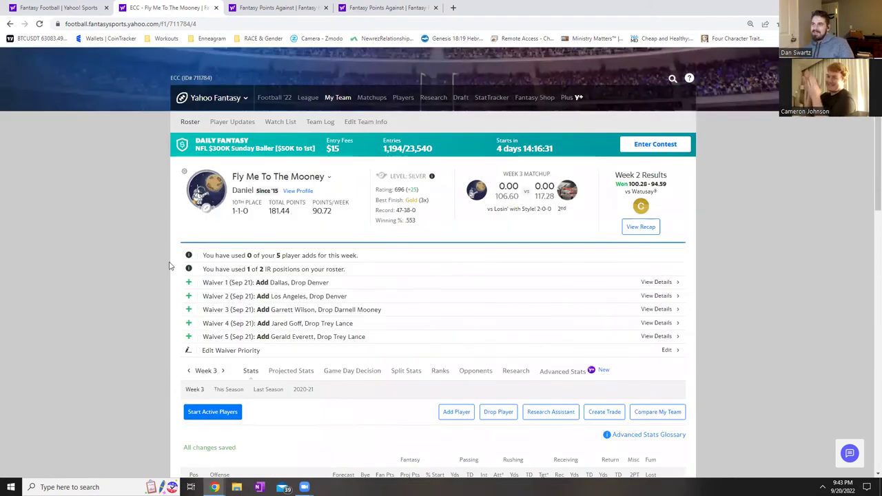
# Open the Week 2 matchup recap against Watusay and examine both lineups' scores and the league's other Week 2 results.
pyautogui.scroll(2, 407, 95)
pyautogui.click(370, 190)
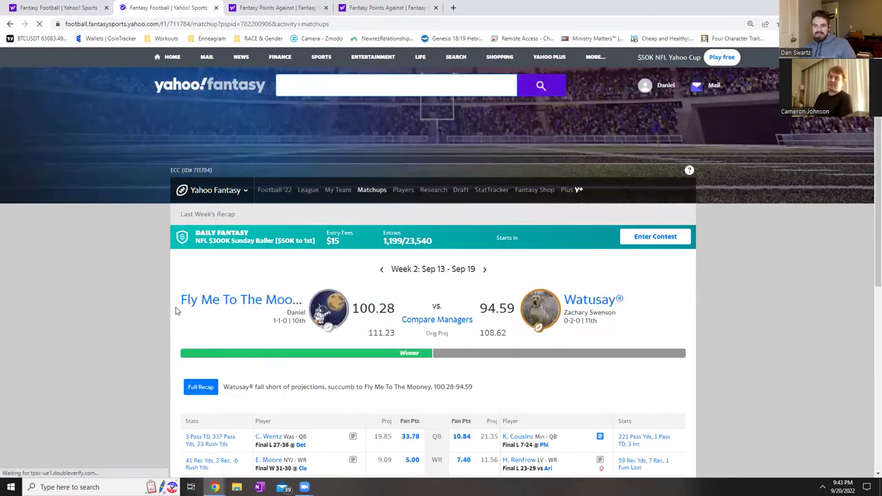
pyautogui.scroll(-2, 262, 384)
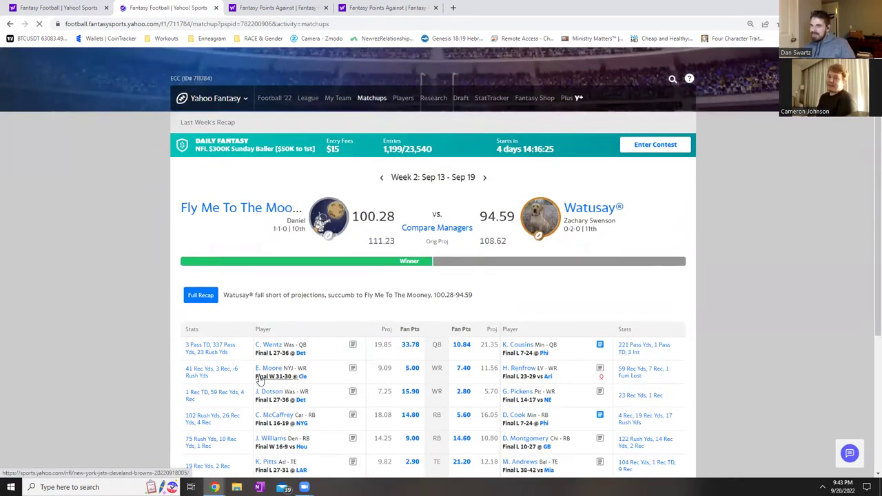
pyautogui.scroll(-1, 376, 286)
pyautogui.scroll(-3, 368, 293)
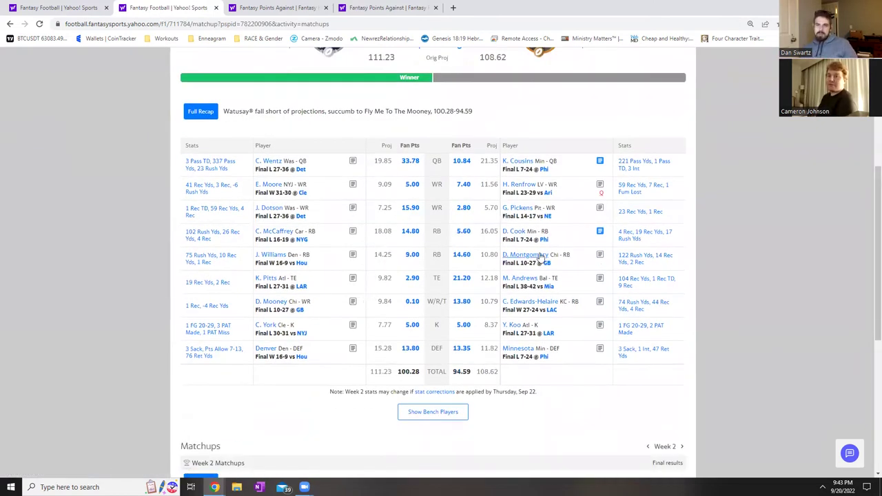
pyautogui.scroll(-2, 407, 323)
pyautogui.scroll(-2, 405, 321)
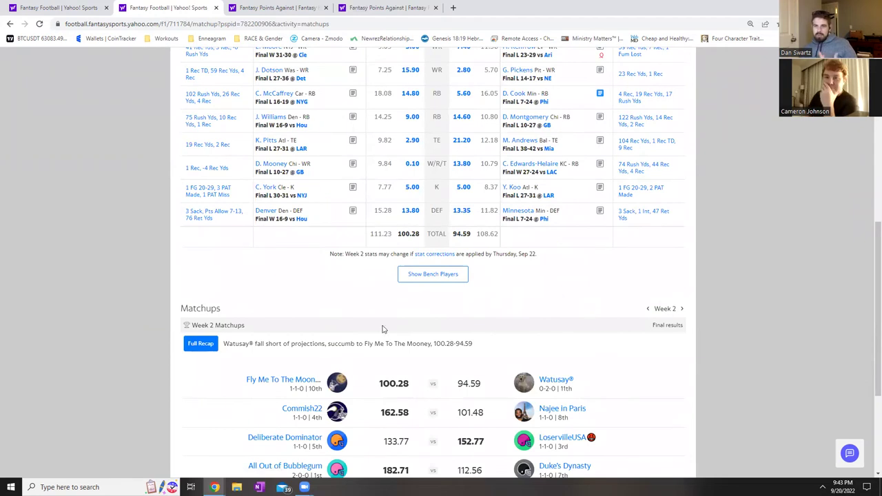
pyautogui.scroll(-1, 379, 406)
pyautogui.scroll(-2, 377, 352)
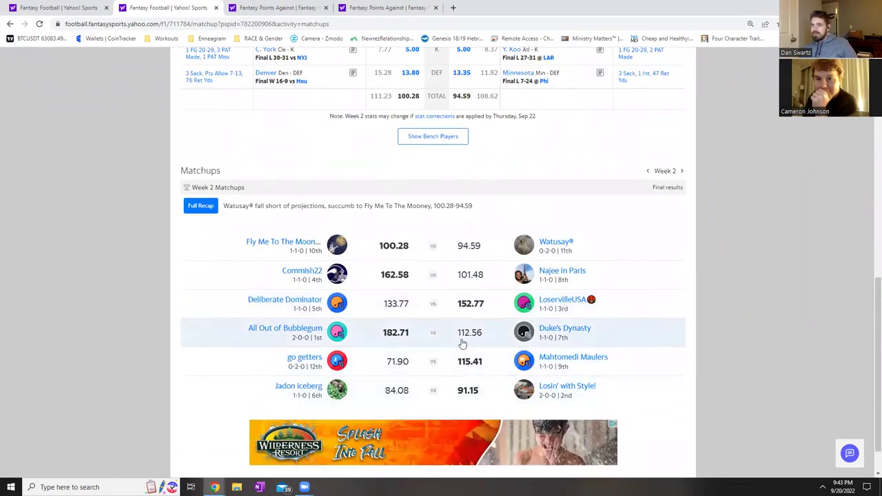
# Examine Tampa Bay's defense stat breakdown in the All Out of Bubblegum versus Duke's Dynasty matchup, and show the bench players.
pyautogui.click(388, 333)
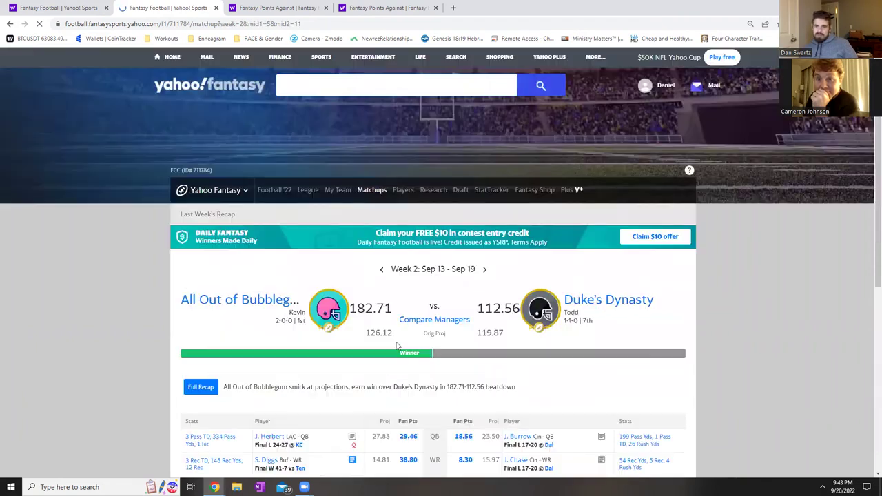
pyautogui.scroll(-3, 509, 350)
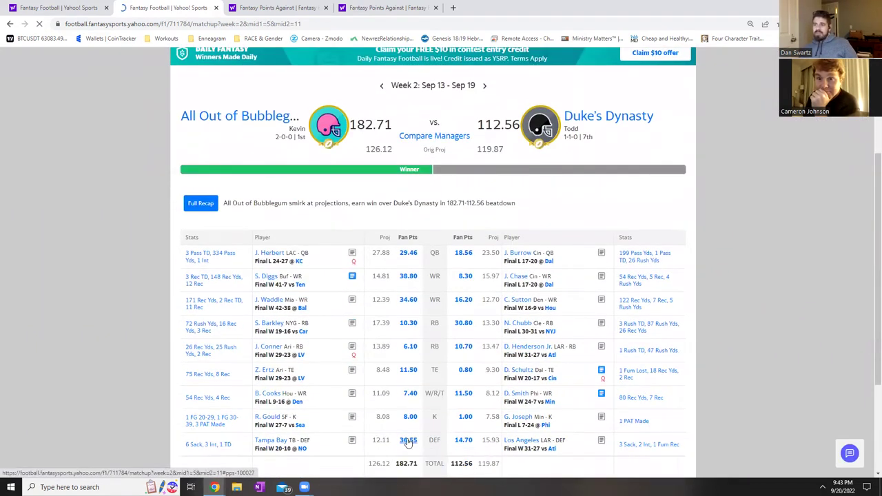
pyautogui.moveTo(410, 441)
pyautogui.scroll(-1, 419, 439)
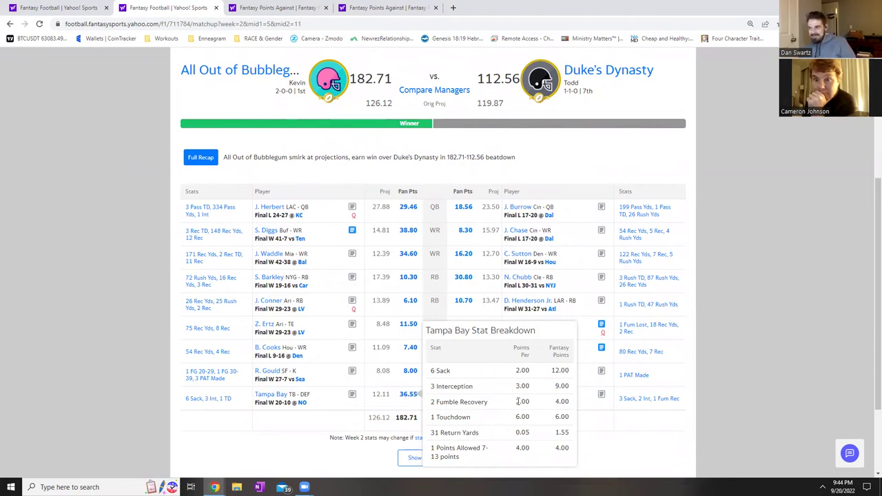
pyautogui.scroll(-1, 541, 431)
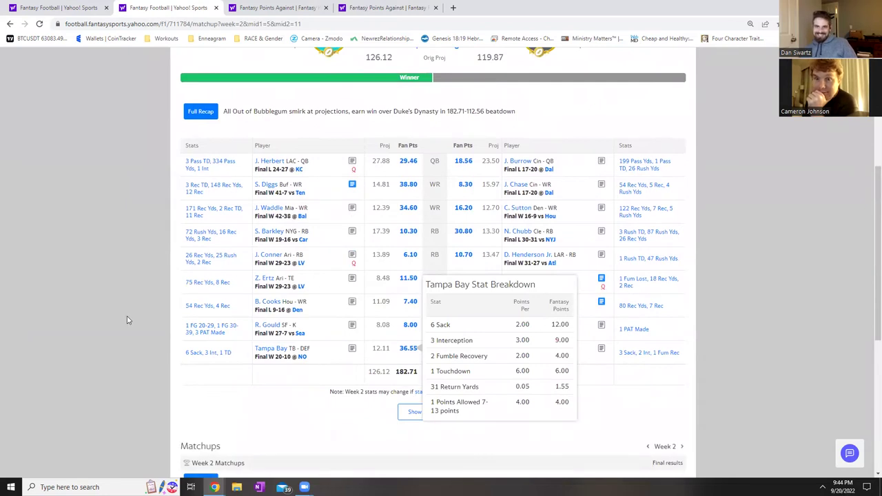
pyautogui.click(108, 336)
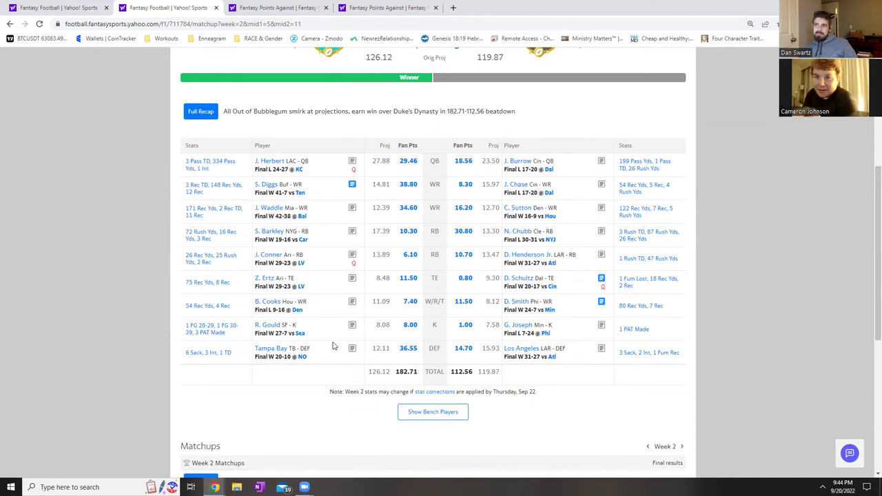
pyautogui.click(438, 412)
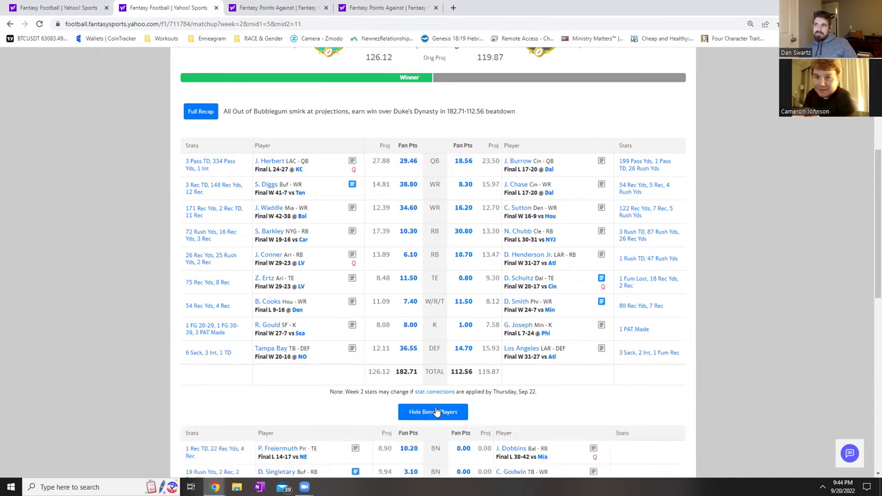